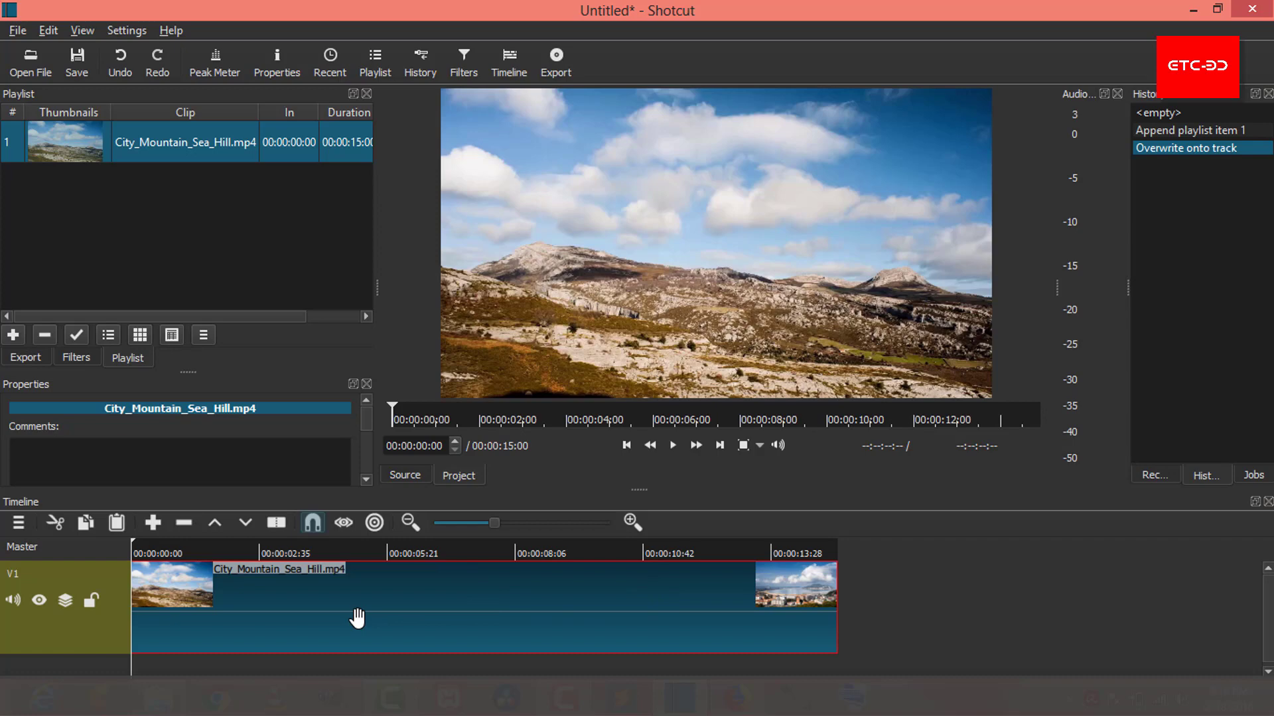
# - Remove video track V1 together with its clip from the timeline
pyautogui.click(901, 629)
pyautogui.click(141, 597)
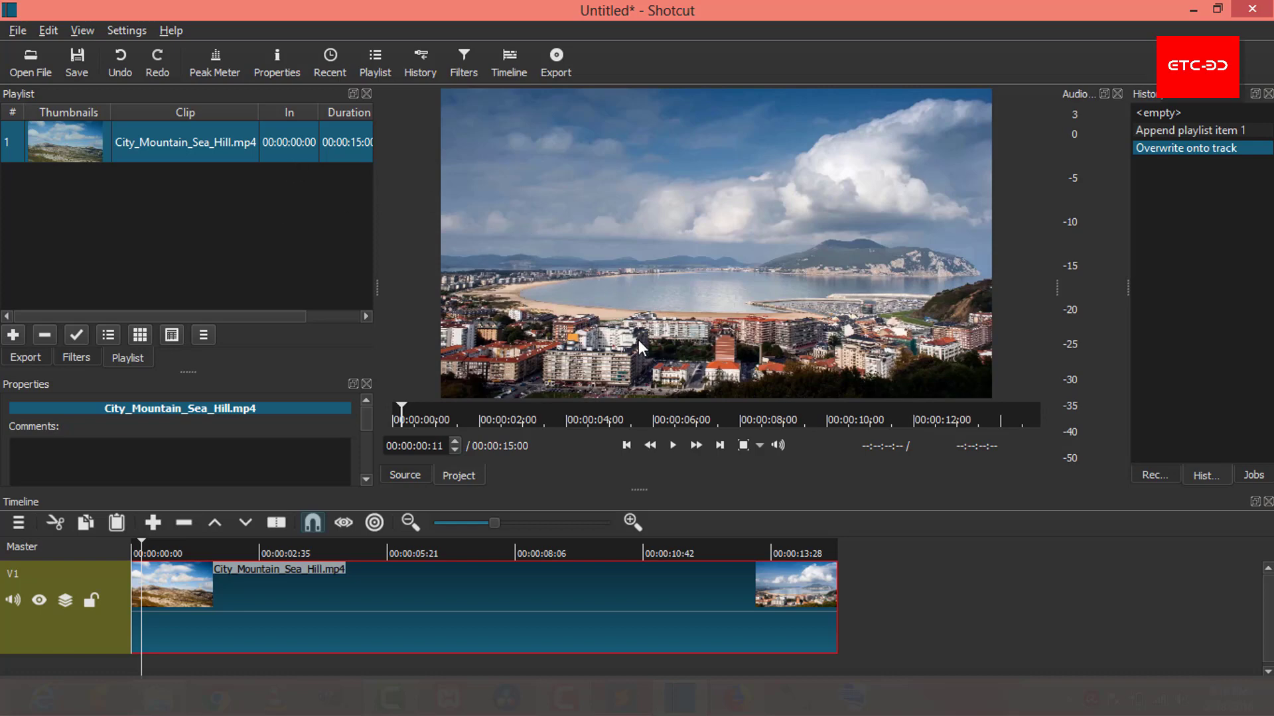
pyautogui.rightClick(77, 631)
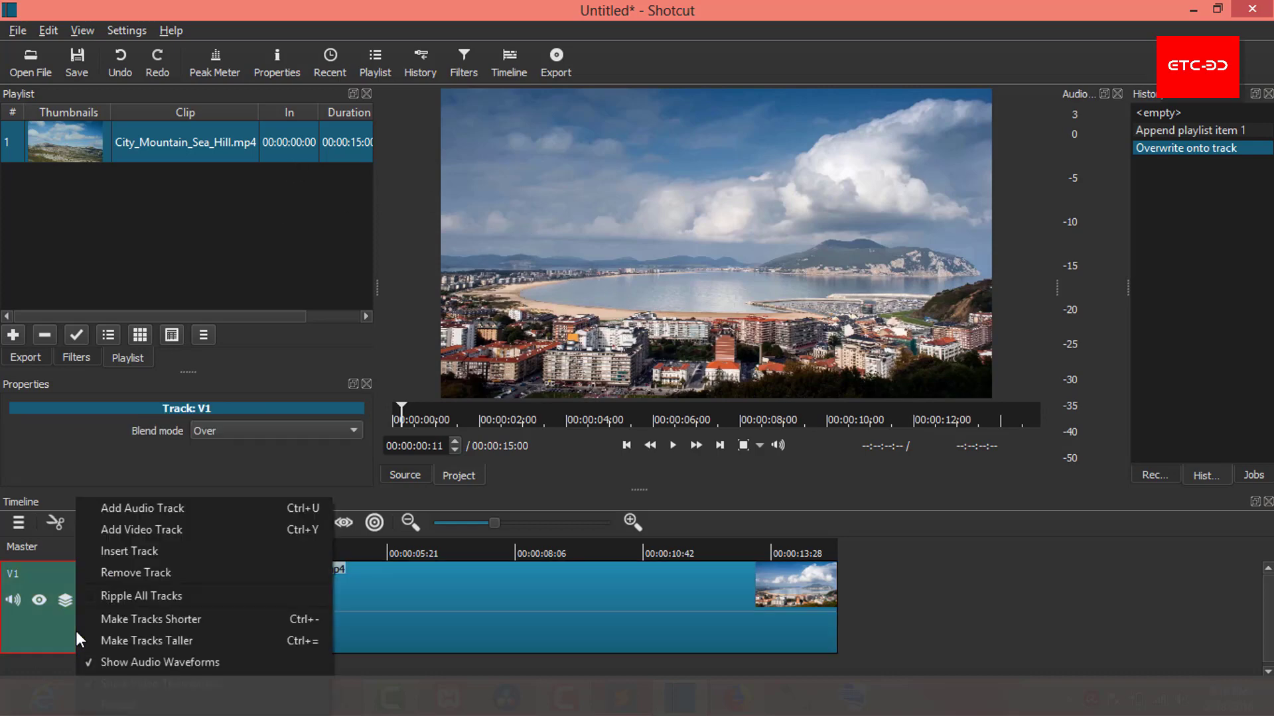
pyautogui.click(106, 571)
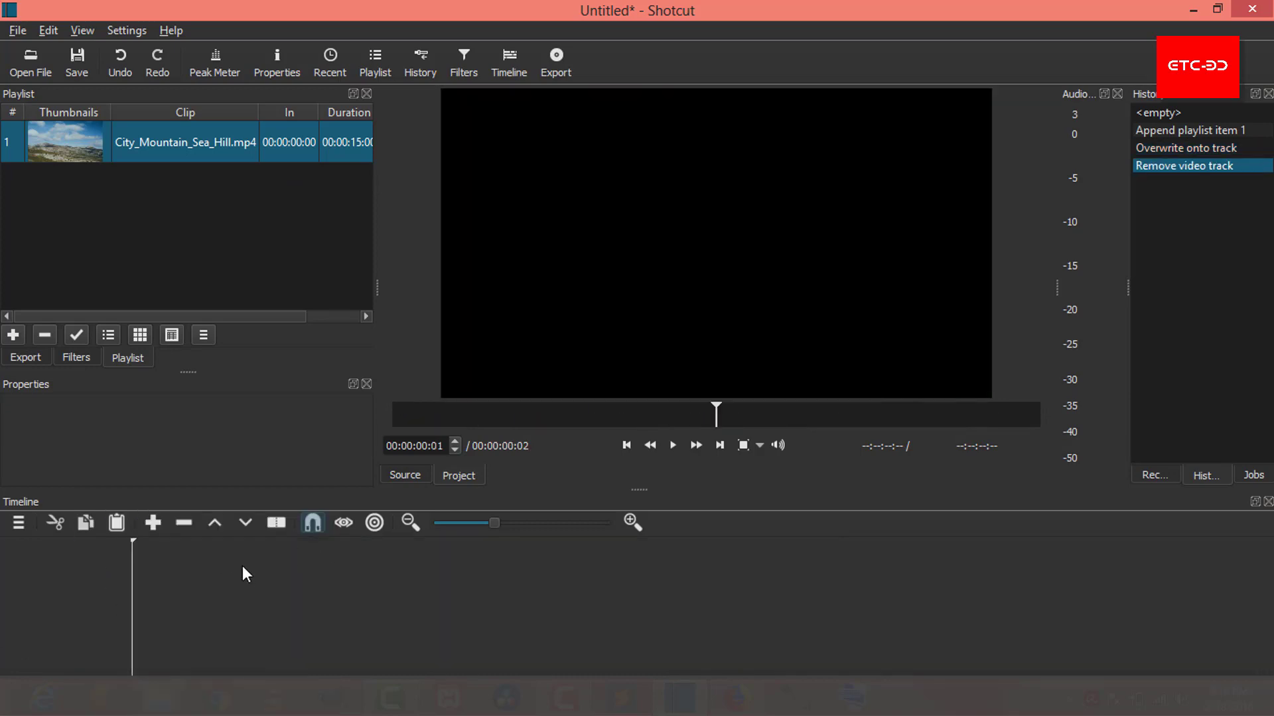
# - Trim City_Mountain_Sea_Hill.mp4 in the source player from 00:00:01:28 to 00:00:04:02 and add the trimmed section to the playlist
pyautogui.doubleClick(161, 137)
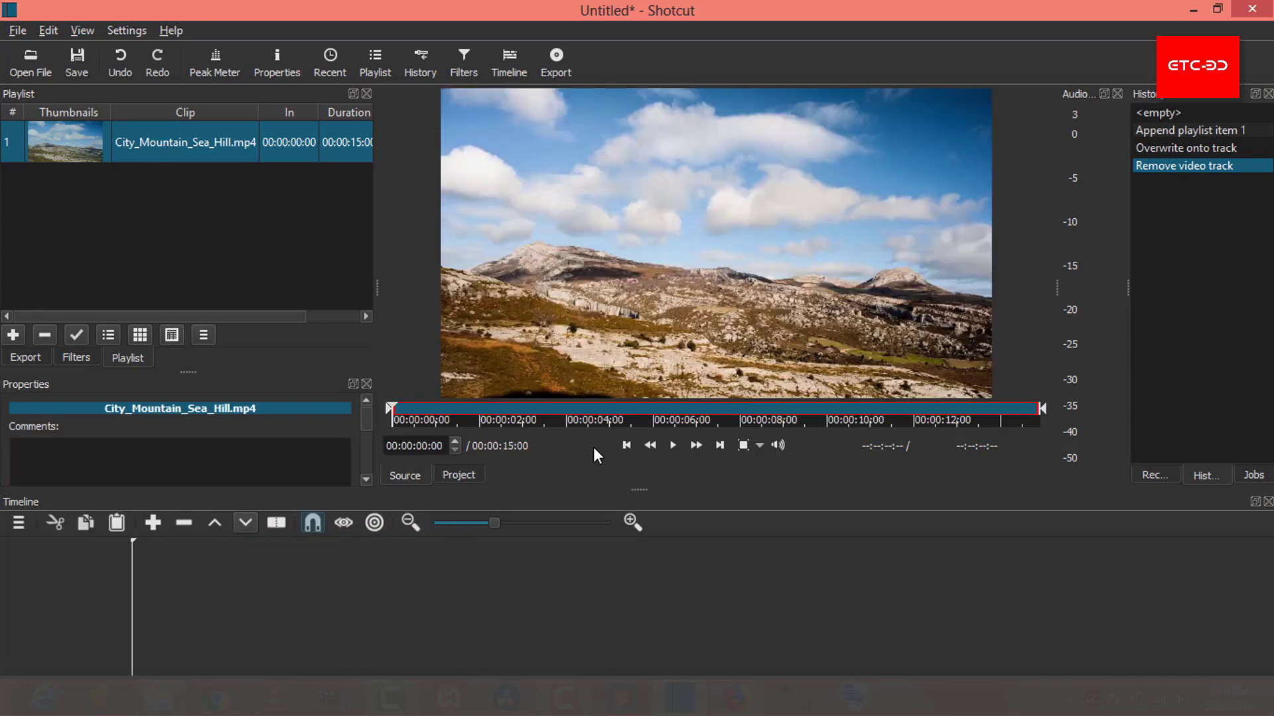
pyautogui.click(674, 446)
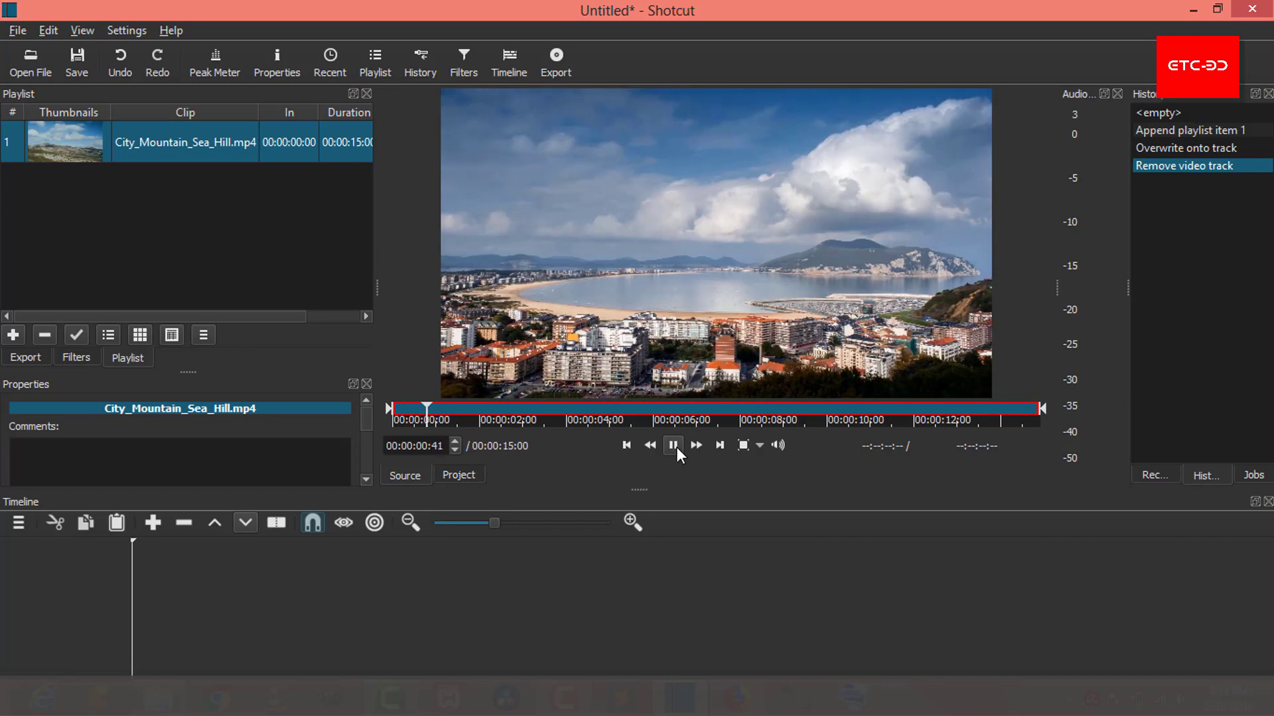
pyautogui.click(674, 446)
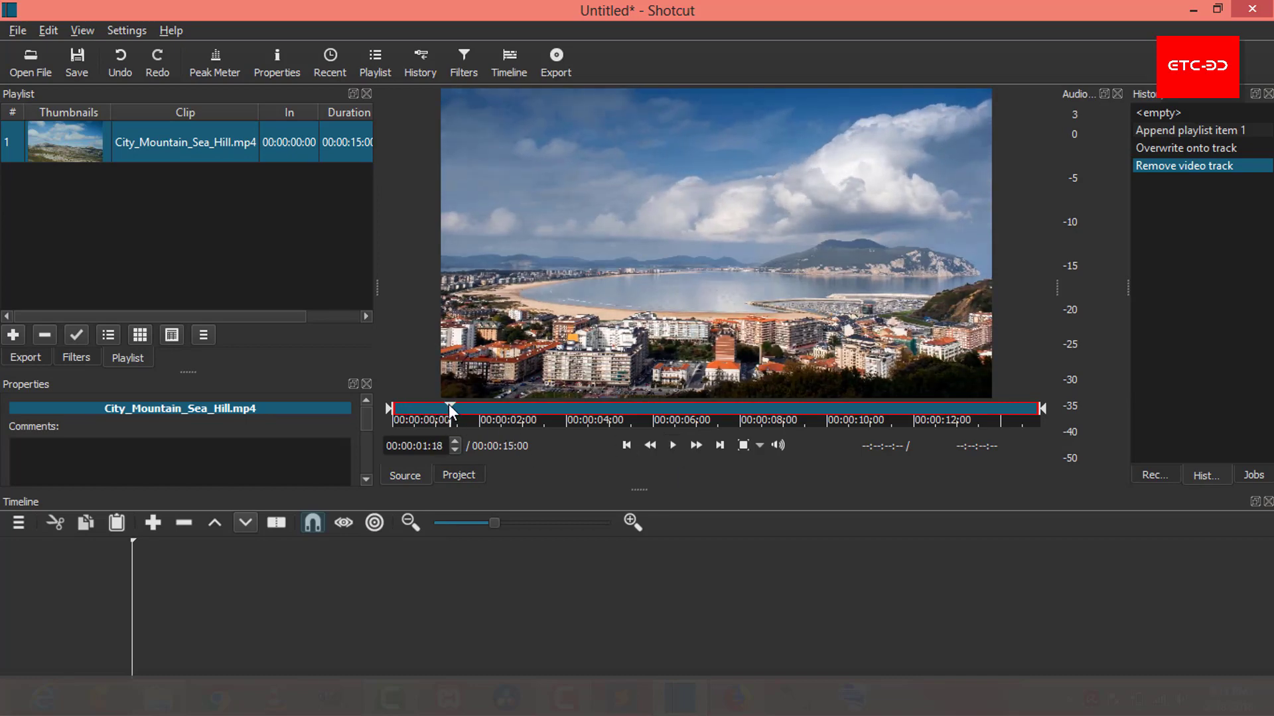
pyautogui.moveTo(388, 414); pyautogui.dragTo(456, 416)
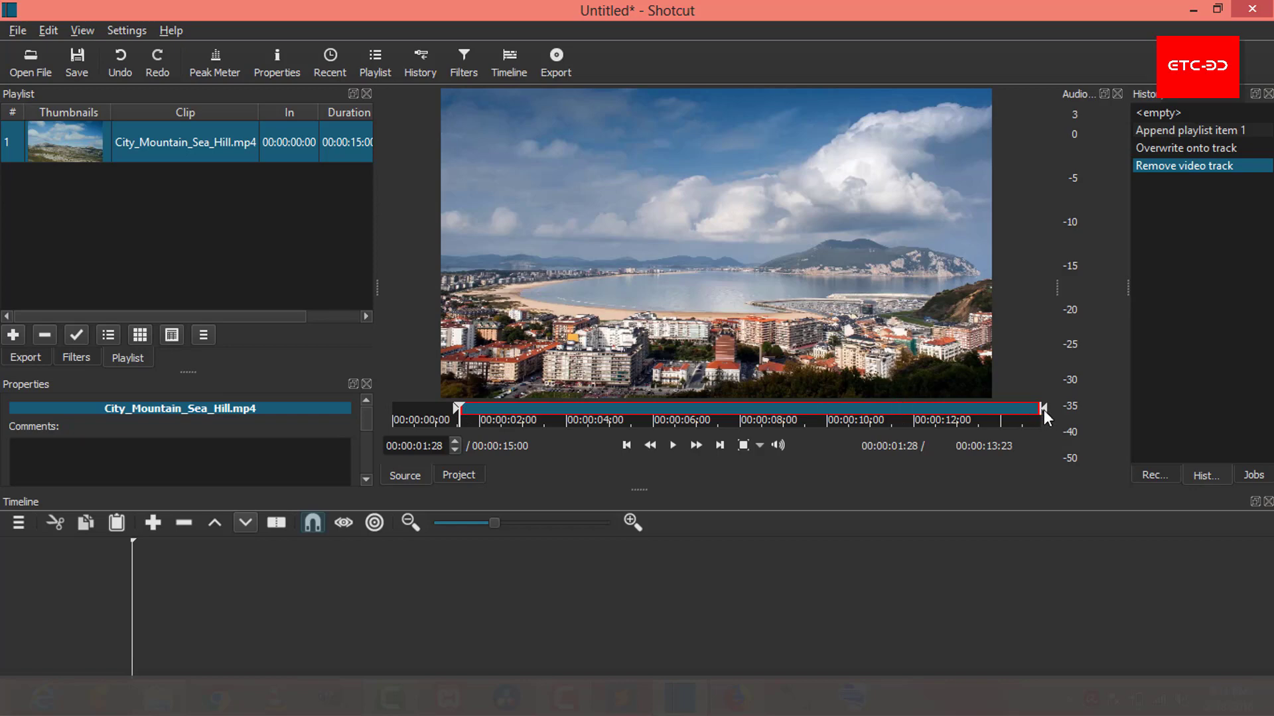
pyautogui.moveTo(1043, 409); pyautogui.dragTo(568, 415)
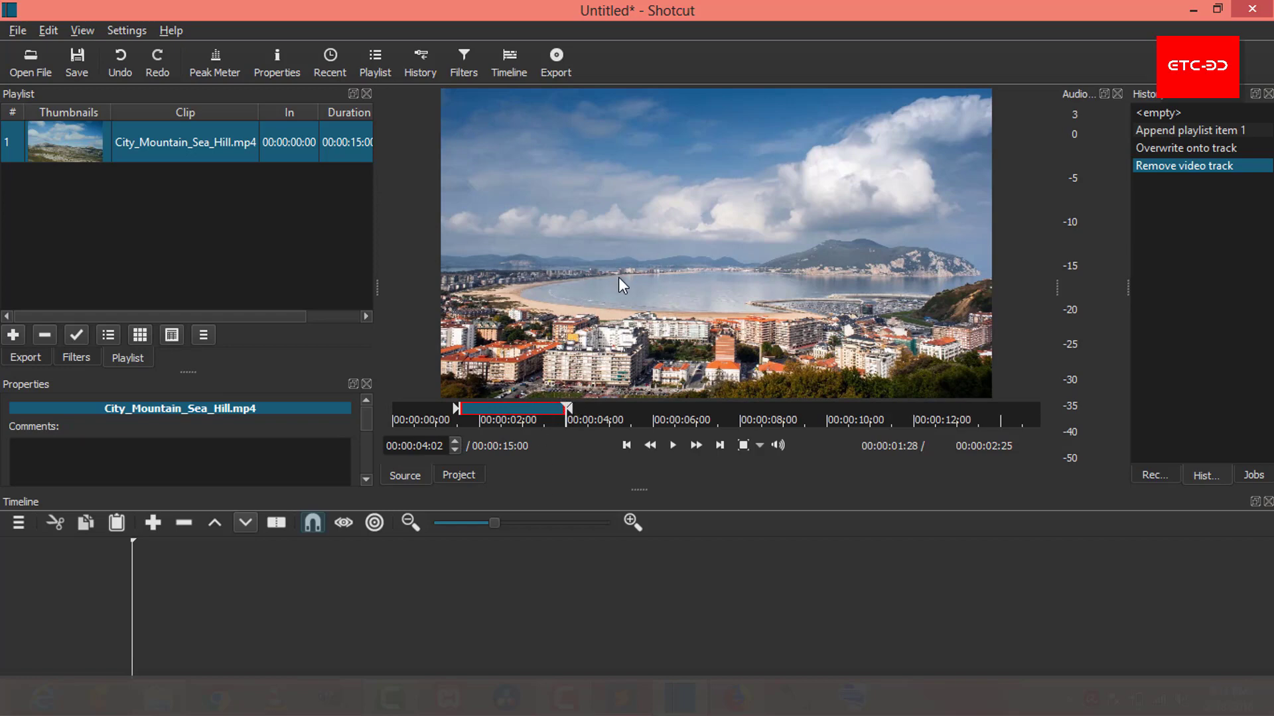
pyautogui.moveTo(619, 277); pyautogui.dragTo(178, 204)
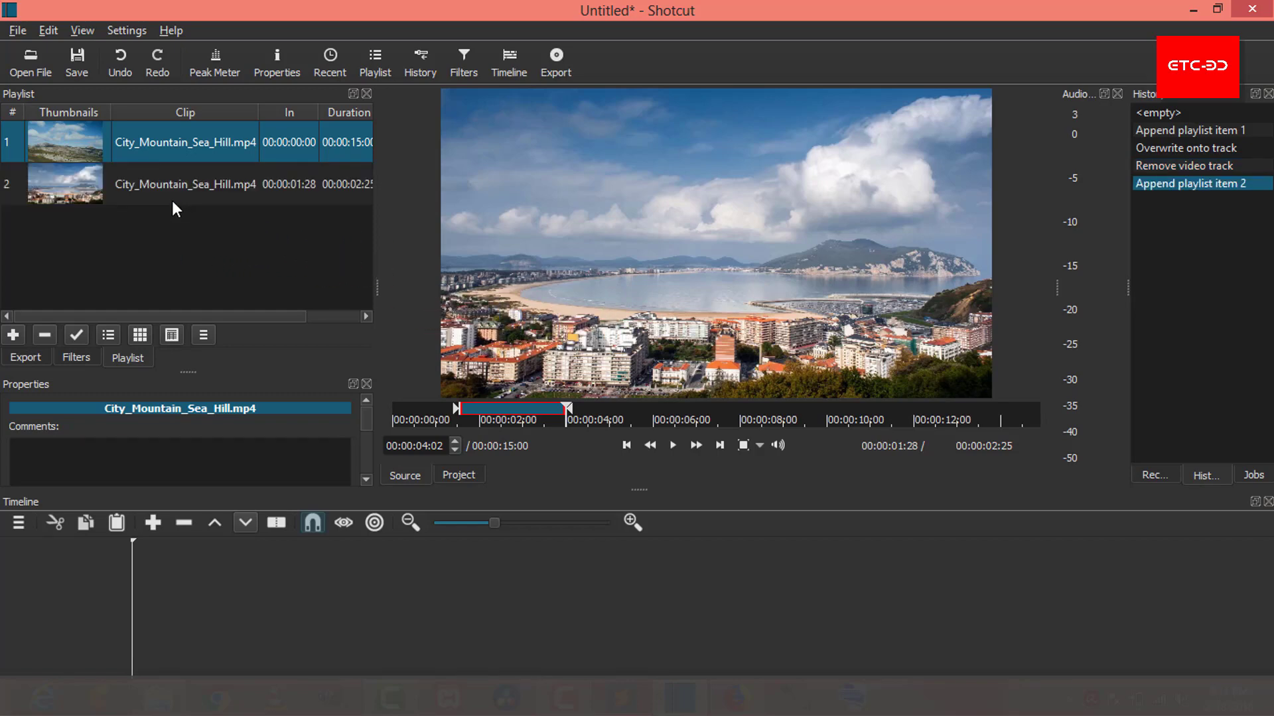
# - Place the trimmed second playlist clip on the timeline, and remove its video track V1
pyautogui.click(165, 177)
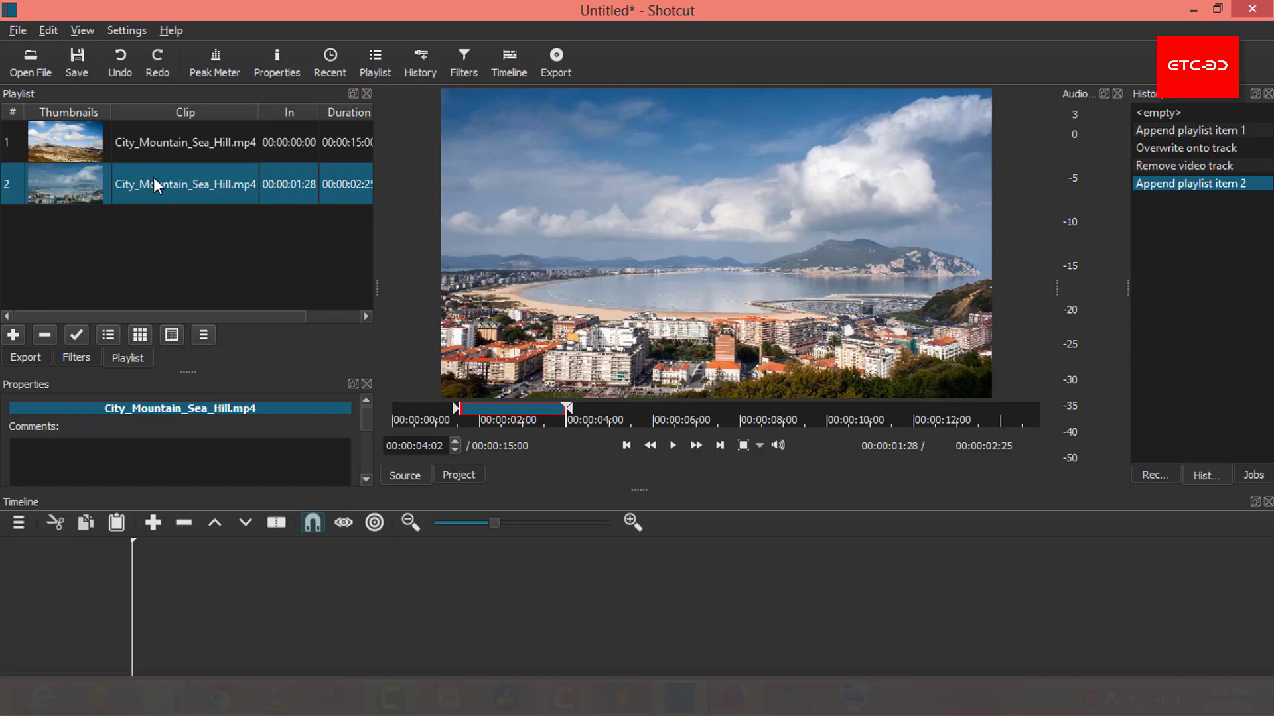
pyautogui.moveTo(611, 225); pyautogui.dragTo(177, 574)
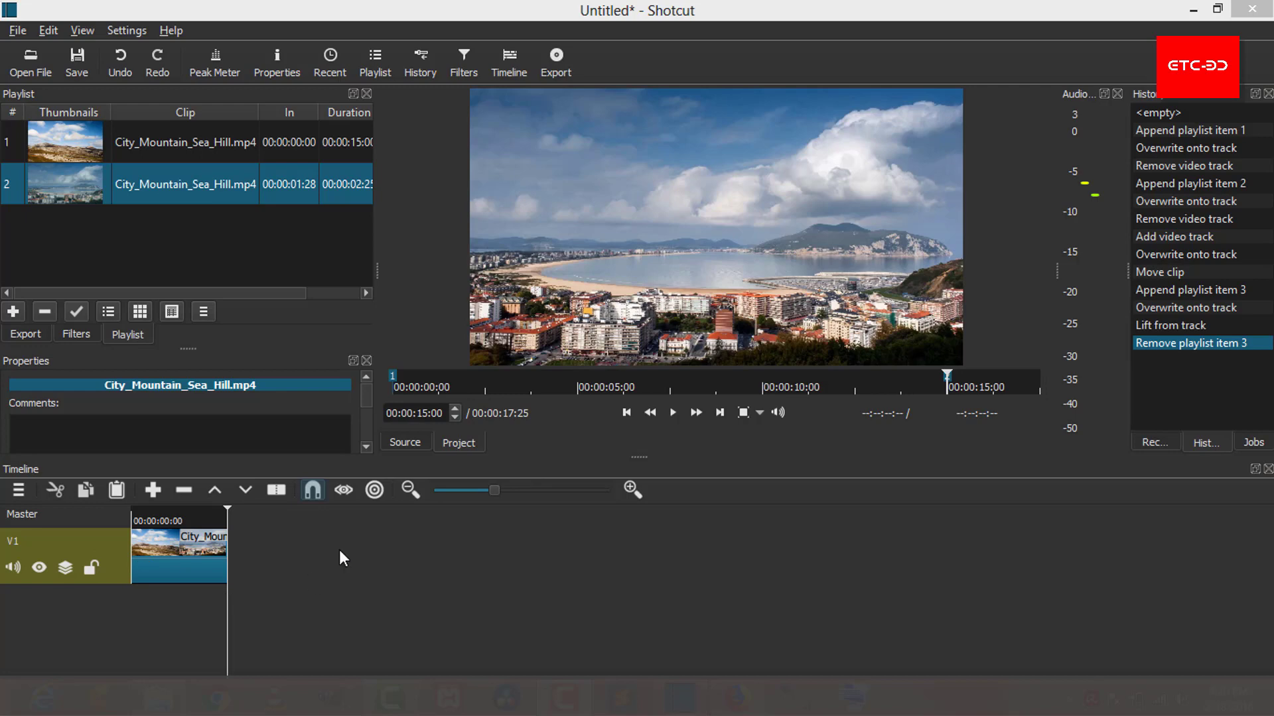
pyautogui.rightClick(66, 545)
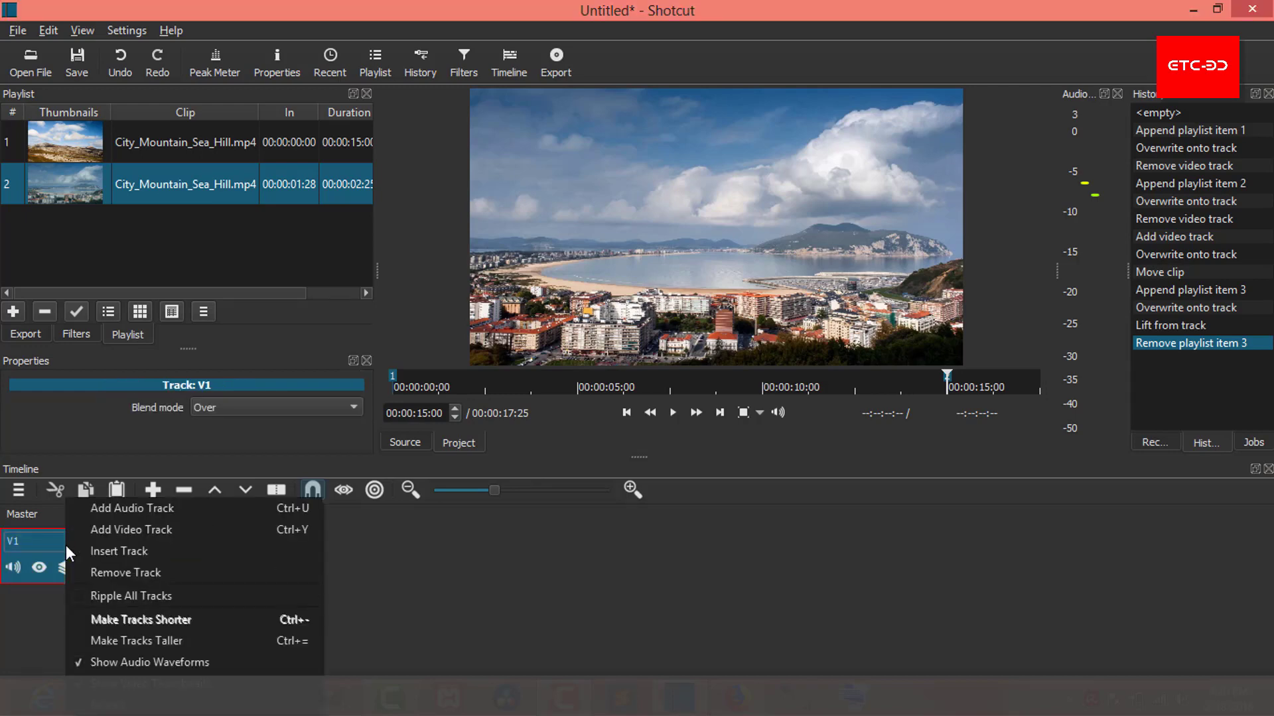
pyautogui.click(108, 575)
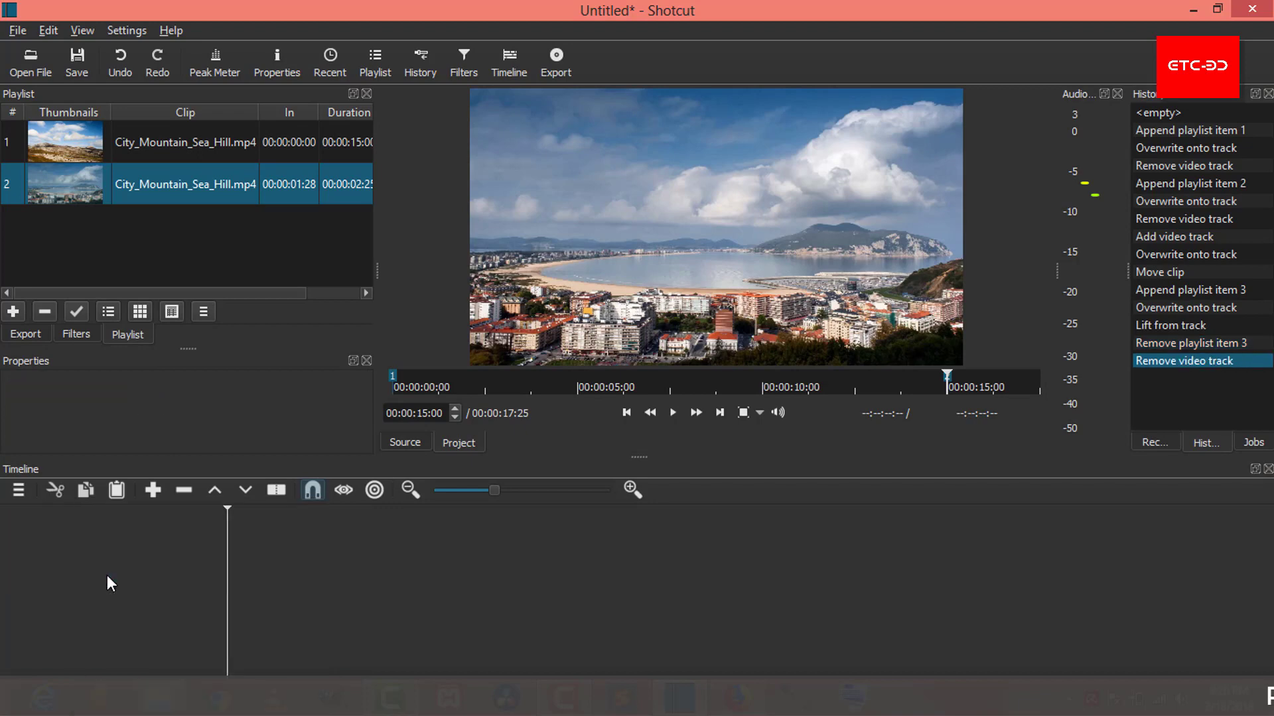
# - Place the full-length City_Mountain_Sea_Hill.mp4 from the playlist on the timeline and move it to the track's start
pyautogui.moveTo(152, 138); pyautogui.dragTo(204, 548)
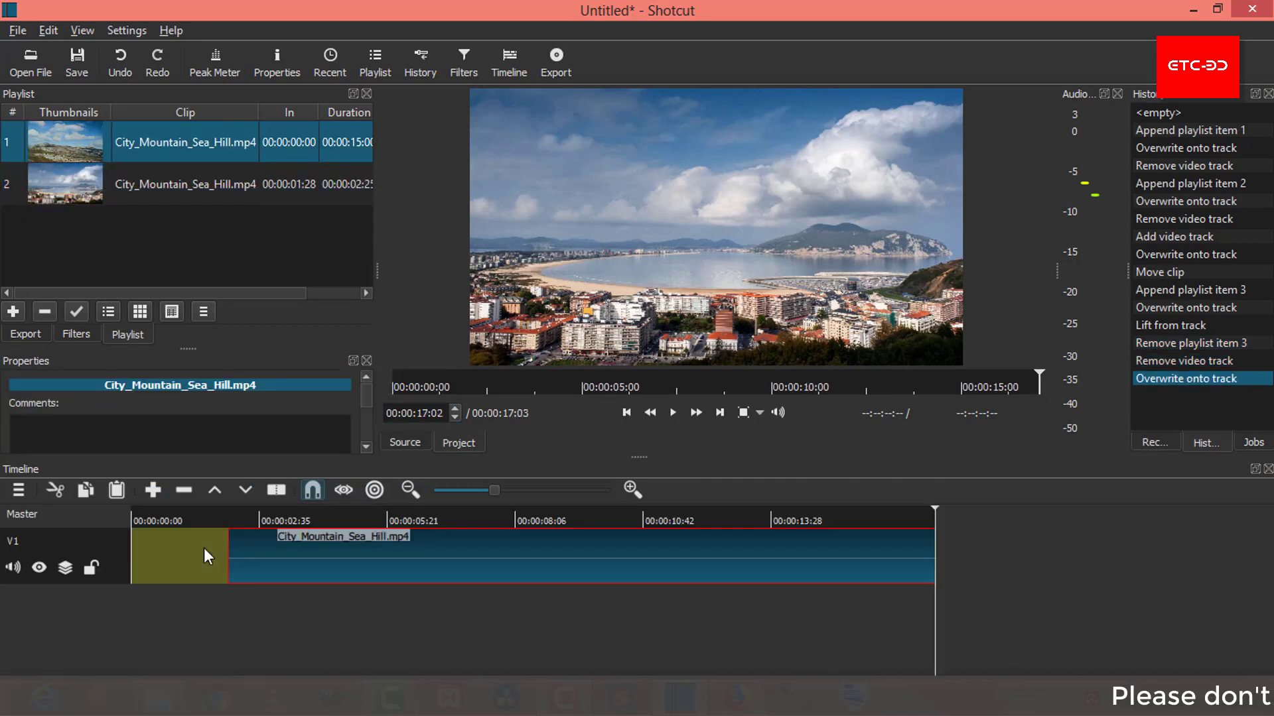
pyautogui.moveTo(302, 545); pyautogui.dragTo(272, 520)
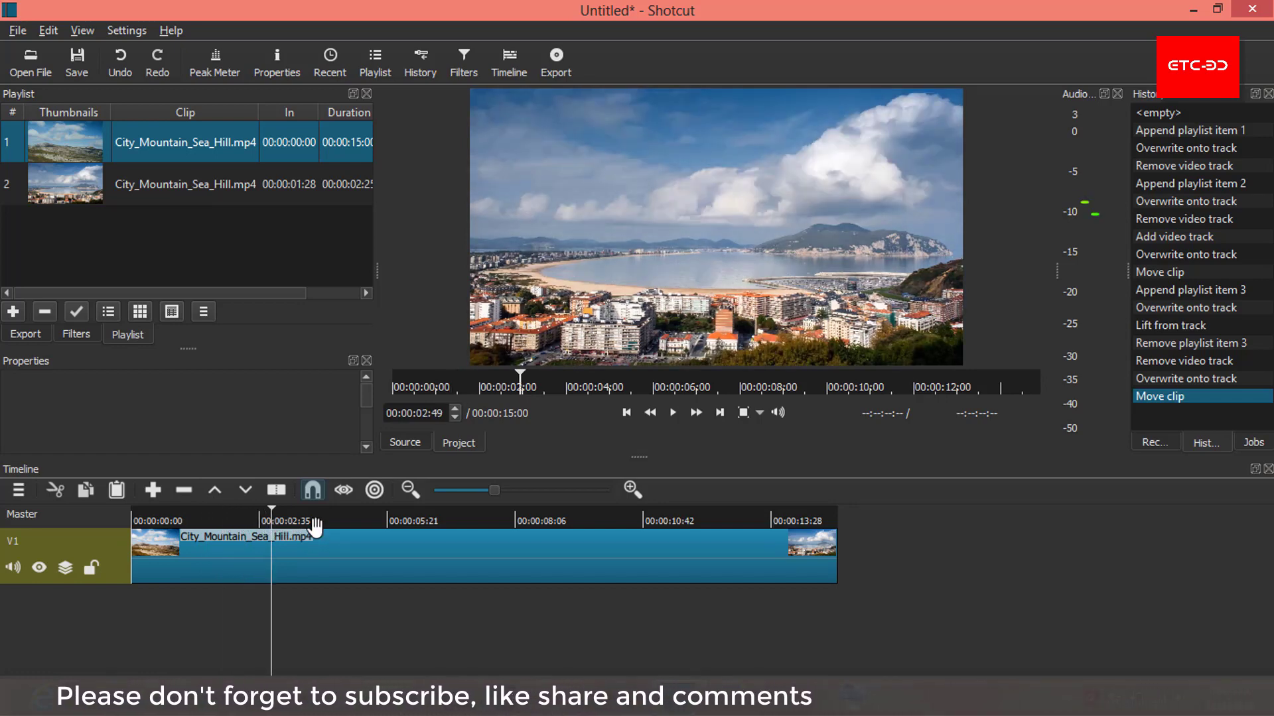
# - Split the timeline clip at 00:00:02:49 and remove the part before the cut, closing the gap
pyautogui.click(285, 568)
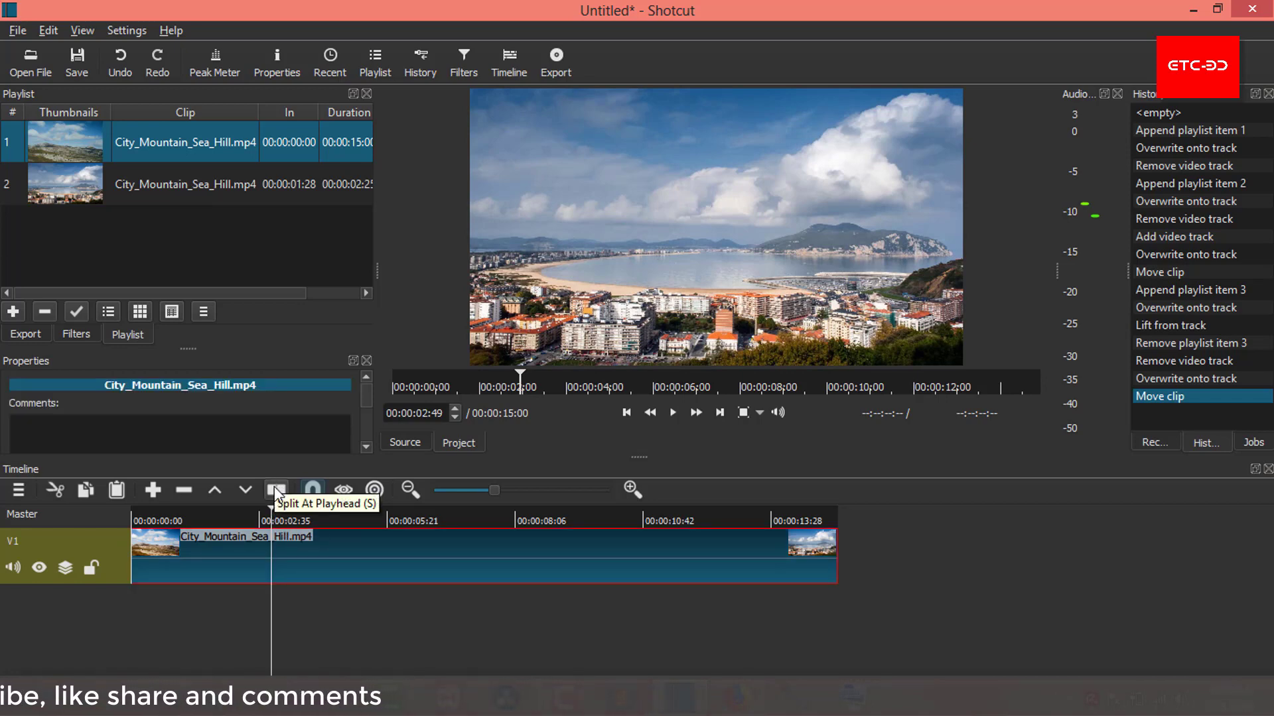
pyautogui.click(276, 492)
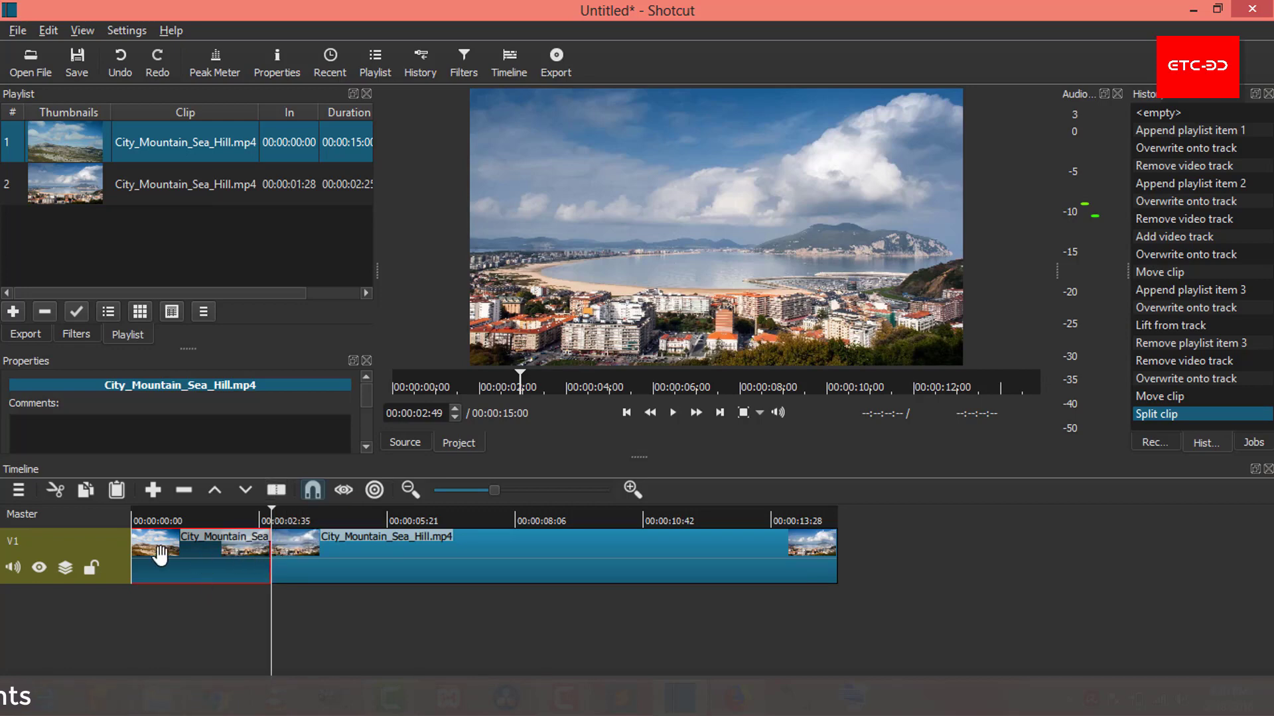
pyautogui.click(180, 491)
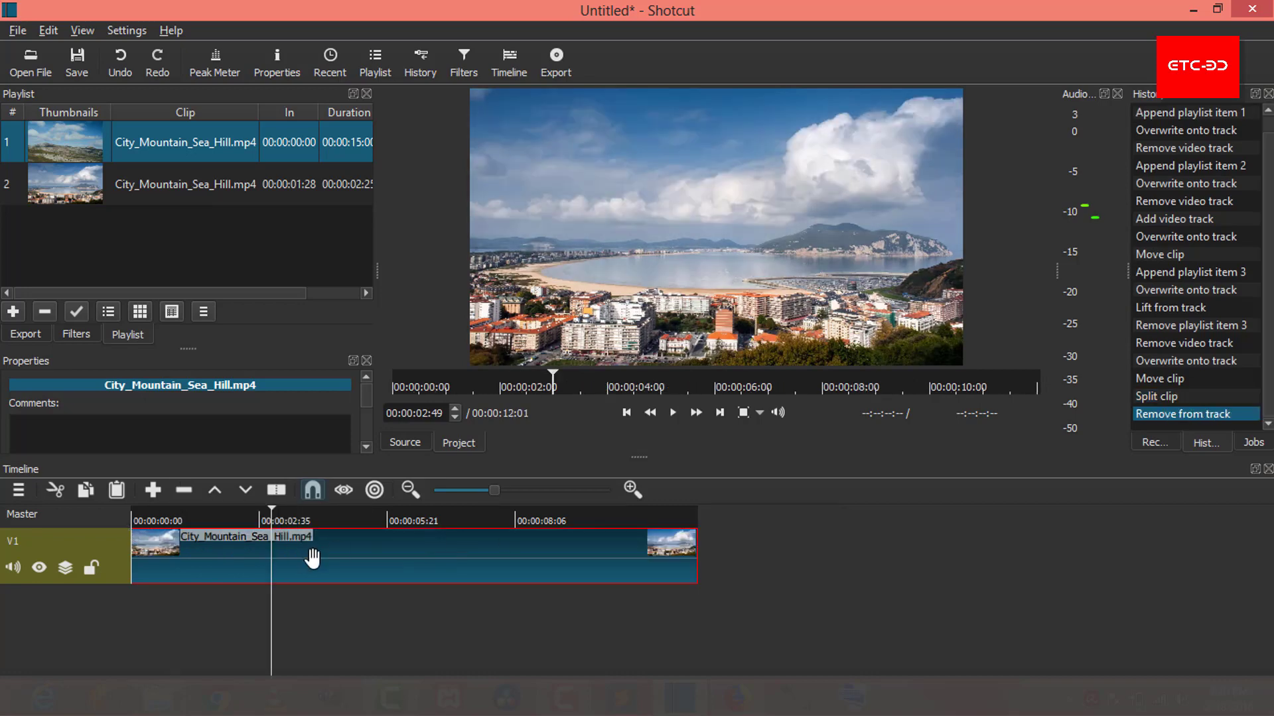
# - Split the remaining timeline clip at 00:00:09:15 and lift the part after the cut from the track
pyautogui.moveTo(269, 505); pyautogui.dragTo(570, 503)
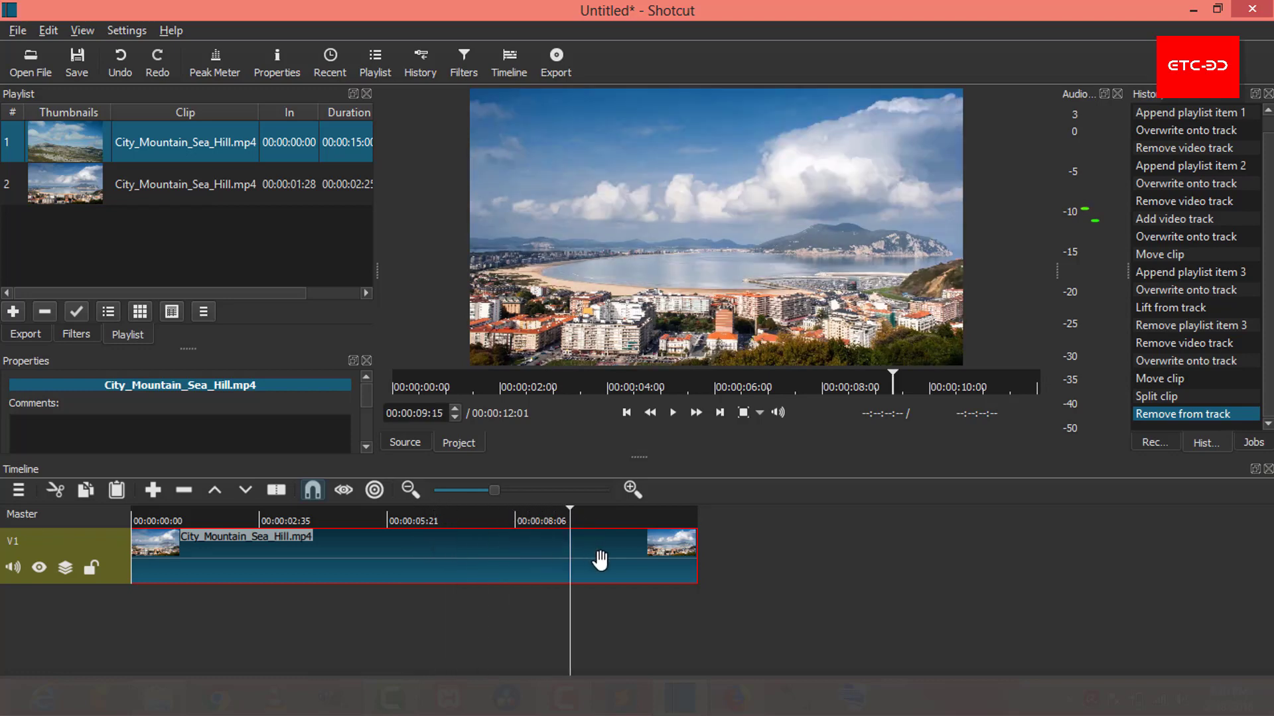
pyautogui.click(276, 490)
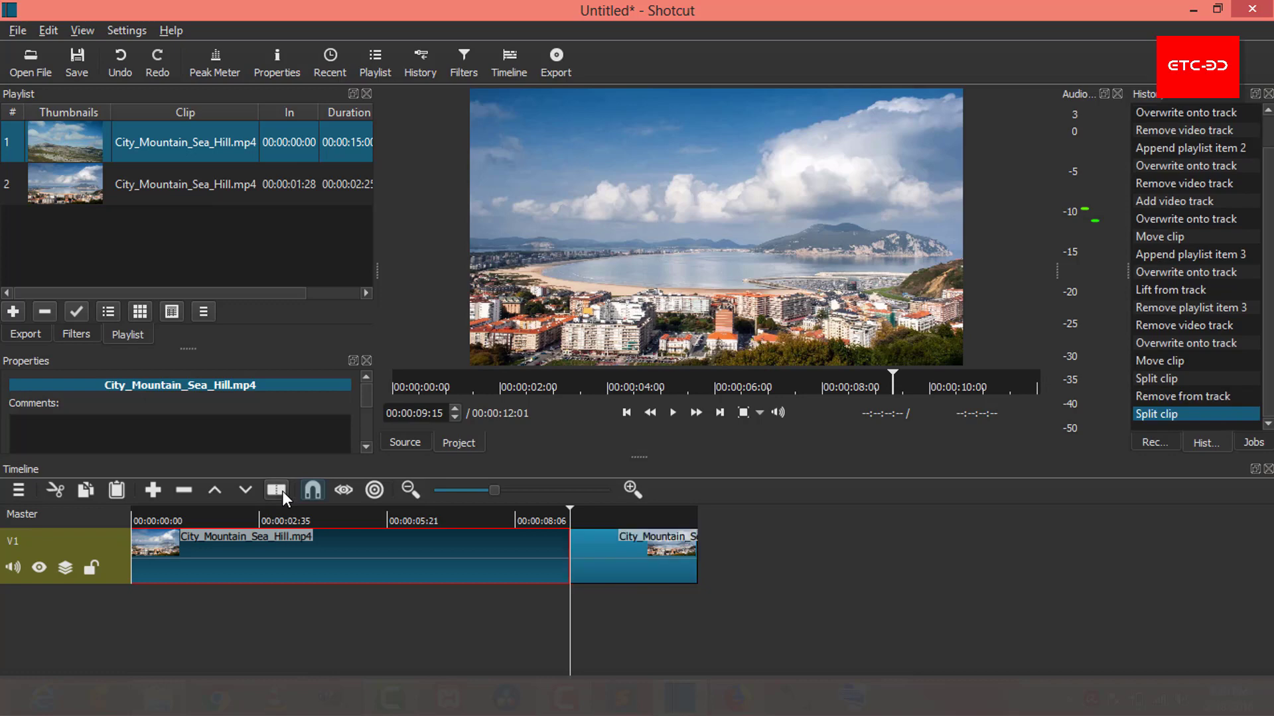
pyautogui.click(601, 560)
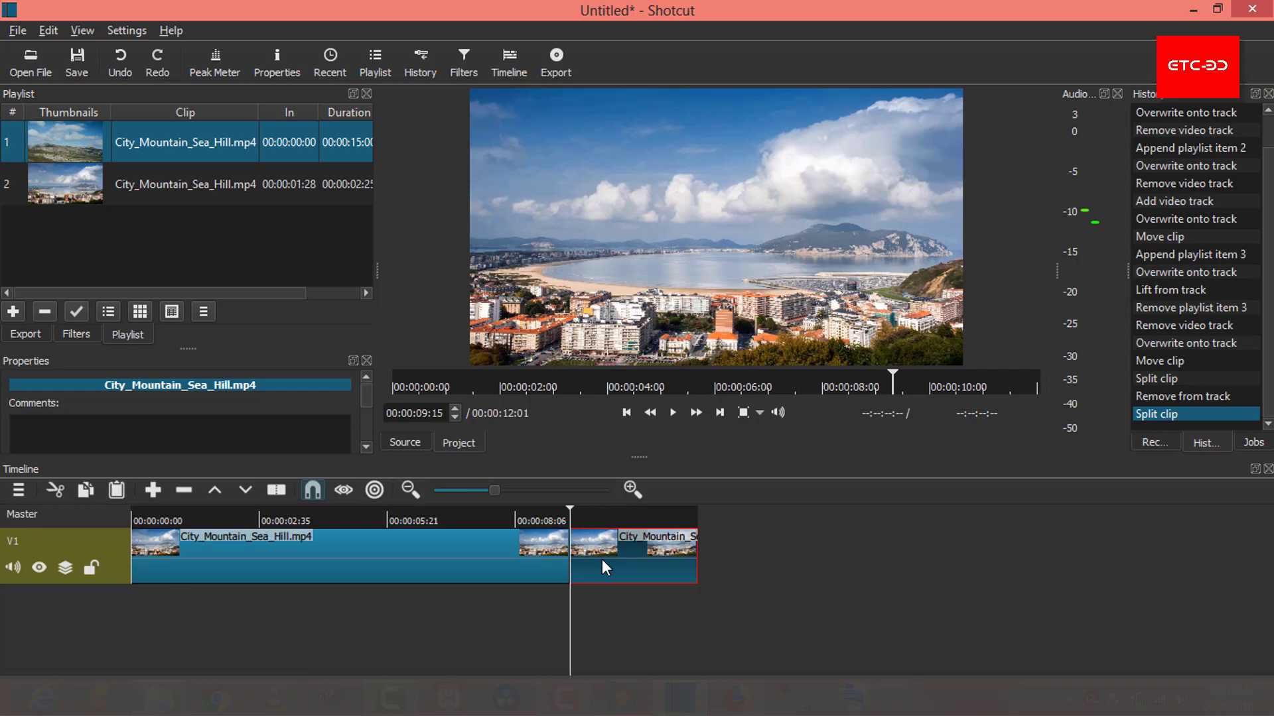
pyautogui.press('z')
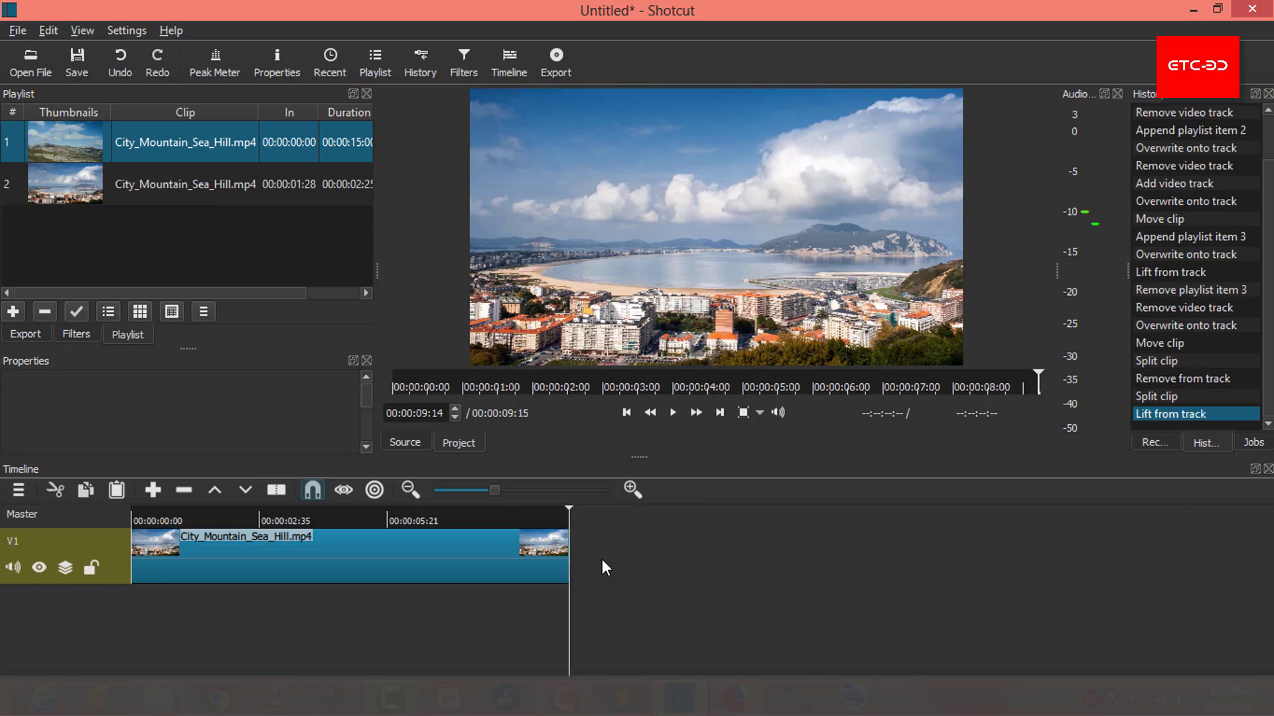
# - Remove video track V1 with the shortened clip
pyautogui.click(172, 522)
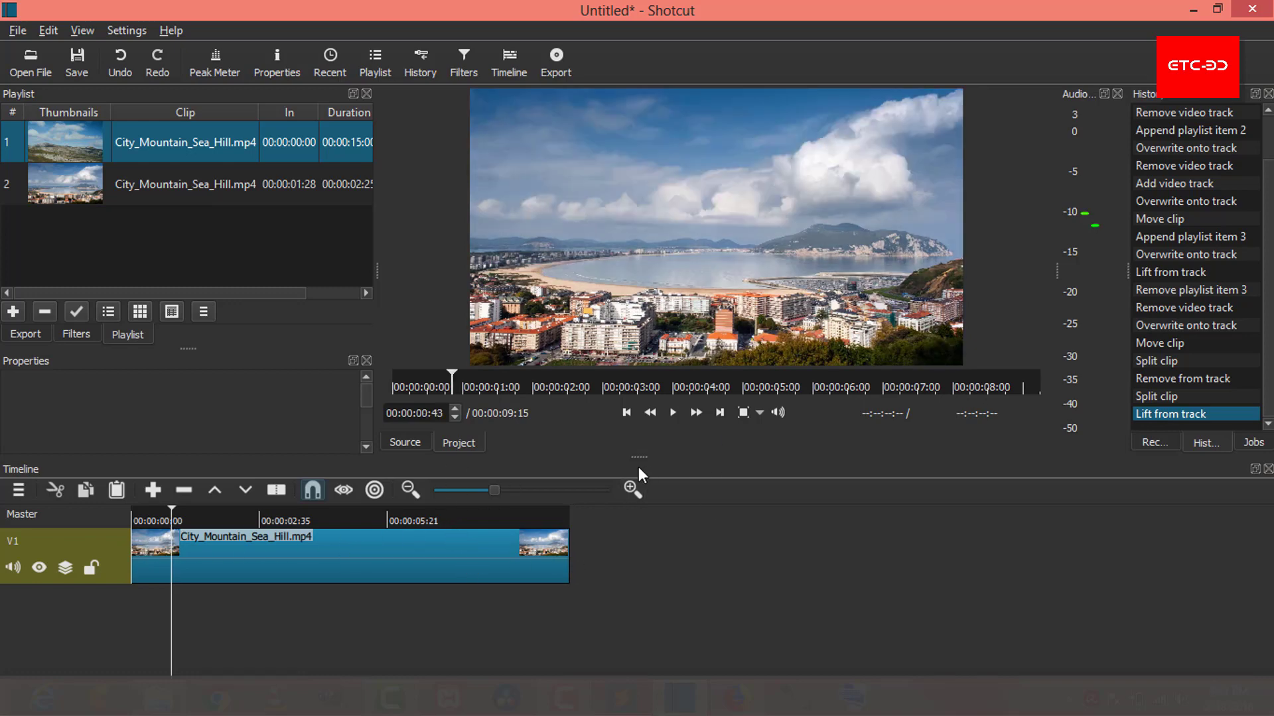
pyautogui.rightClick(114, 542)
pyautogui.click(161, 574)
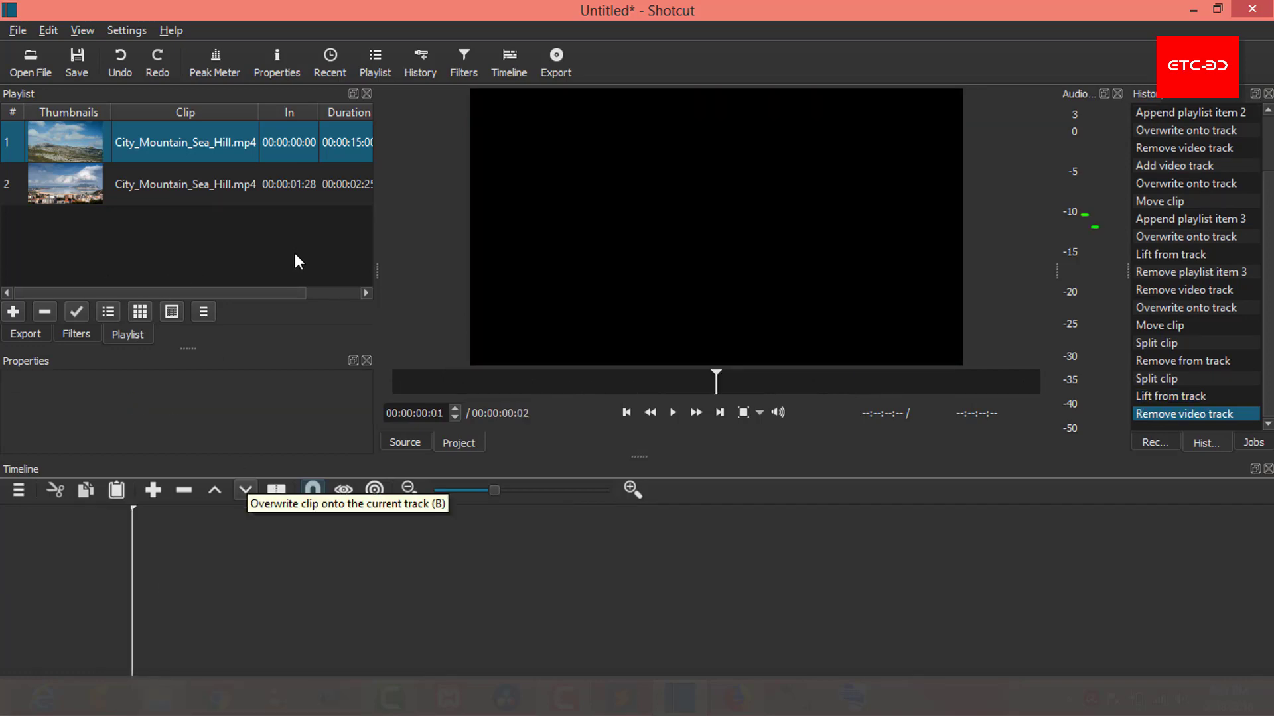
# - Add the full-length first playlist clip to the empty timeline and shift it to 00:00:00:00
pyautogui.moveTo(145, 143); pyautogui.dragTo(244, 538)
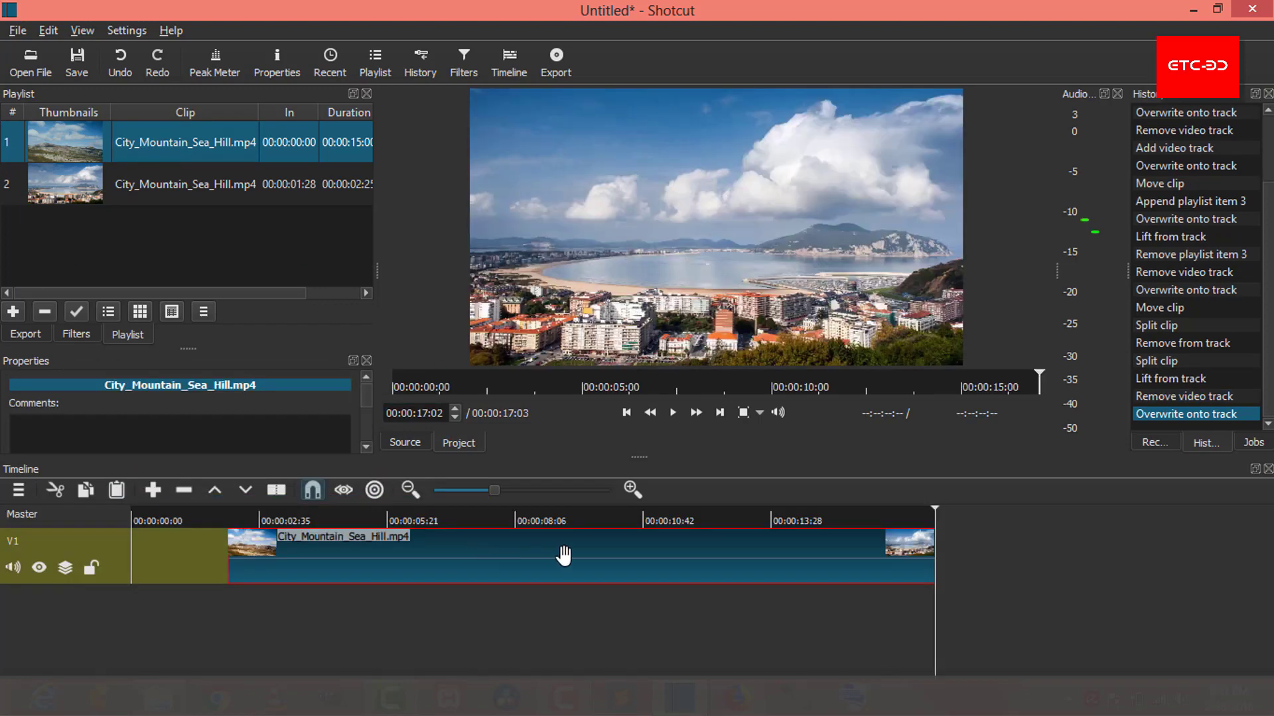
pyautogui.moveTo(400, 556); pyautogui.dragTo(333, 554)
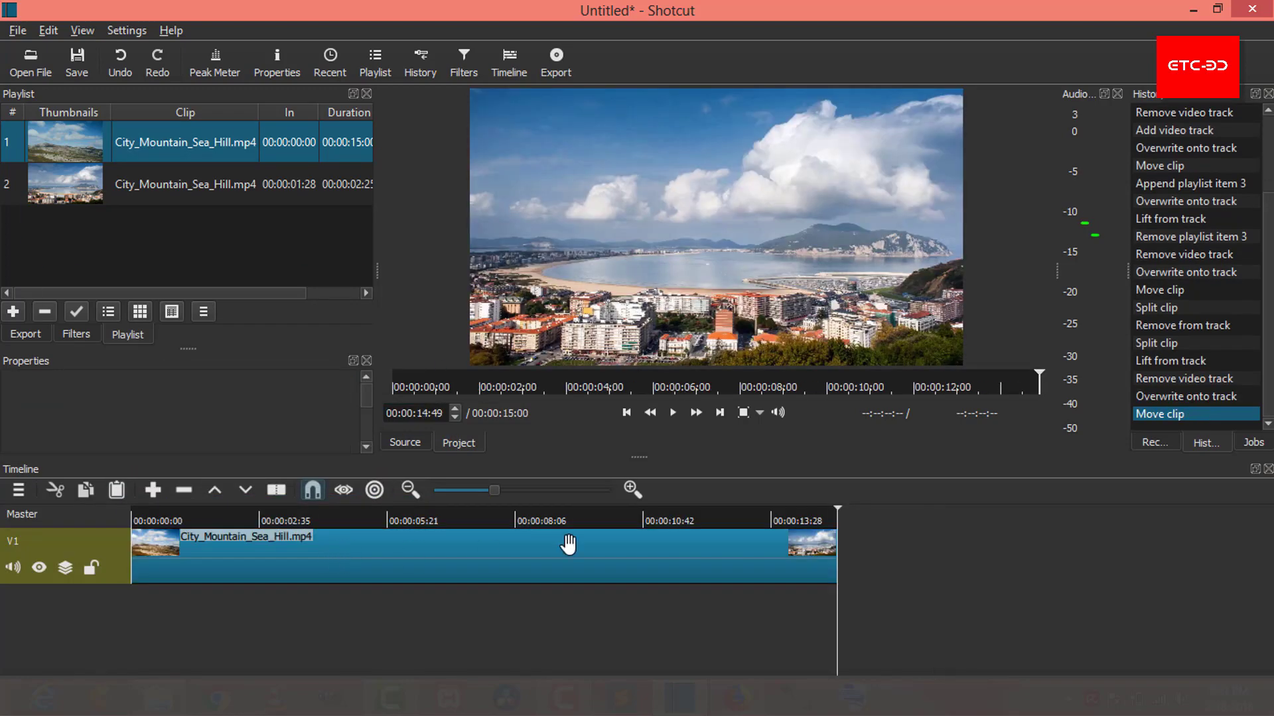
# - Play the timeline from near its beginning to check the clip's picture and sound, stopping at about 11 seconds
pyautogui.click(672, 420)
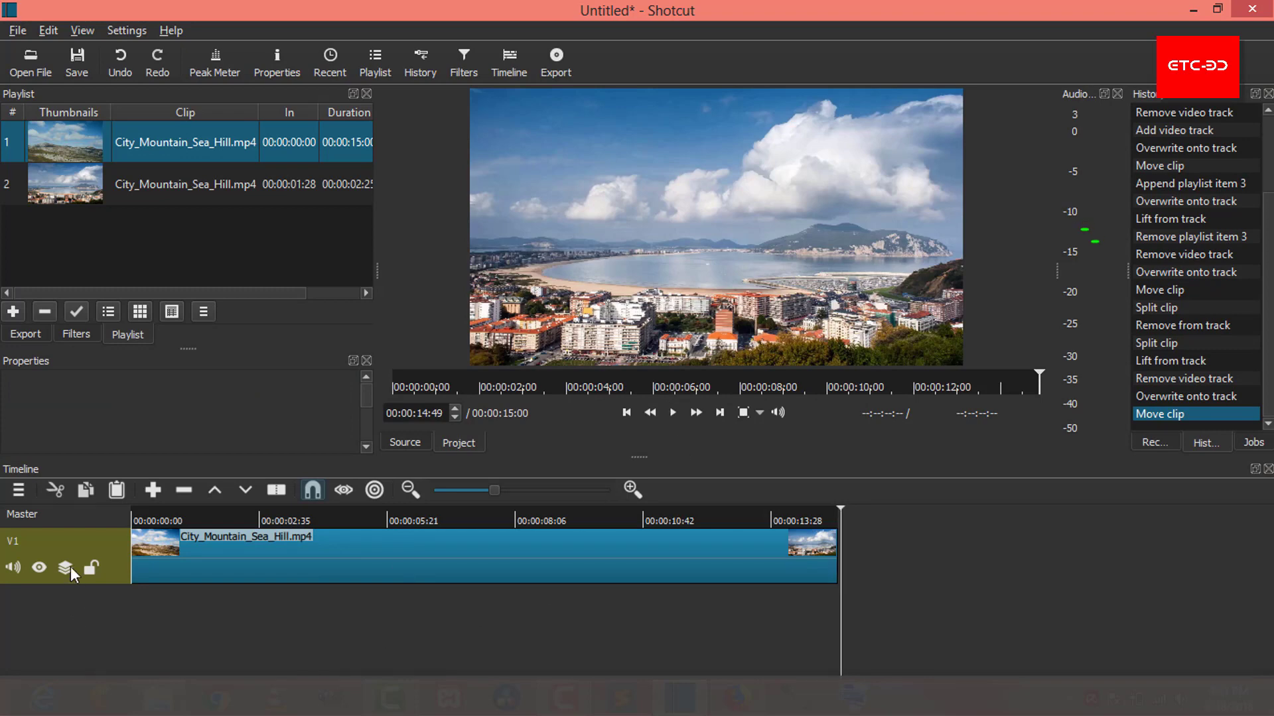
pyautogui.click(146, 523)
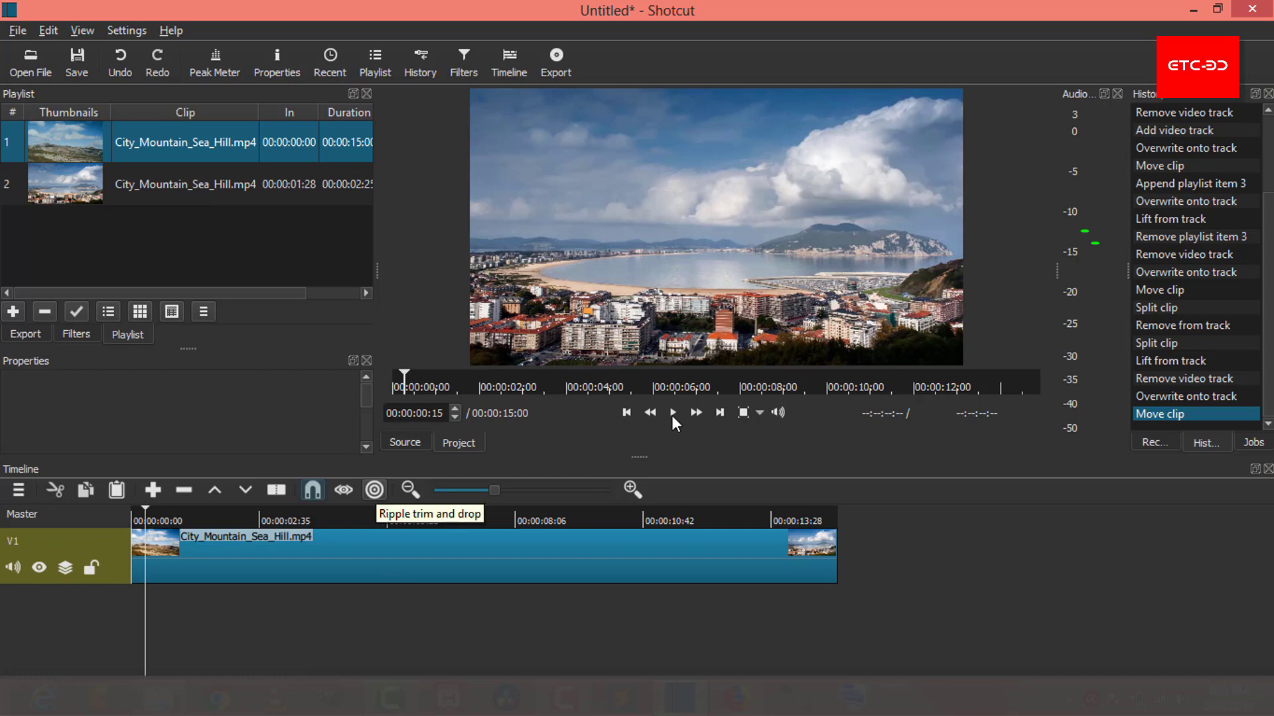
pyautogui.click(674, 413)
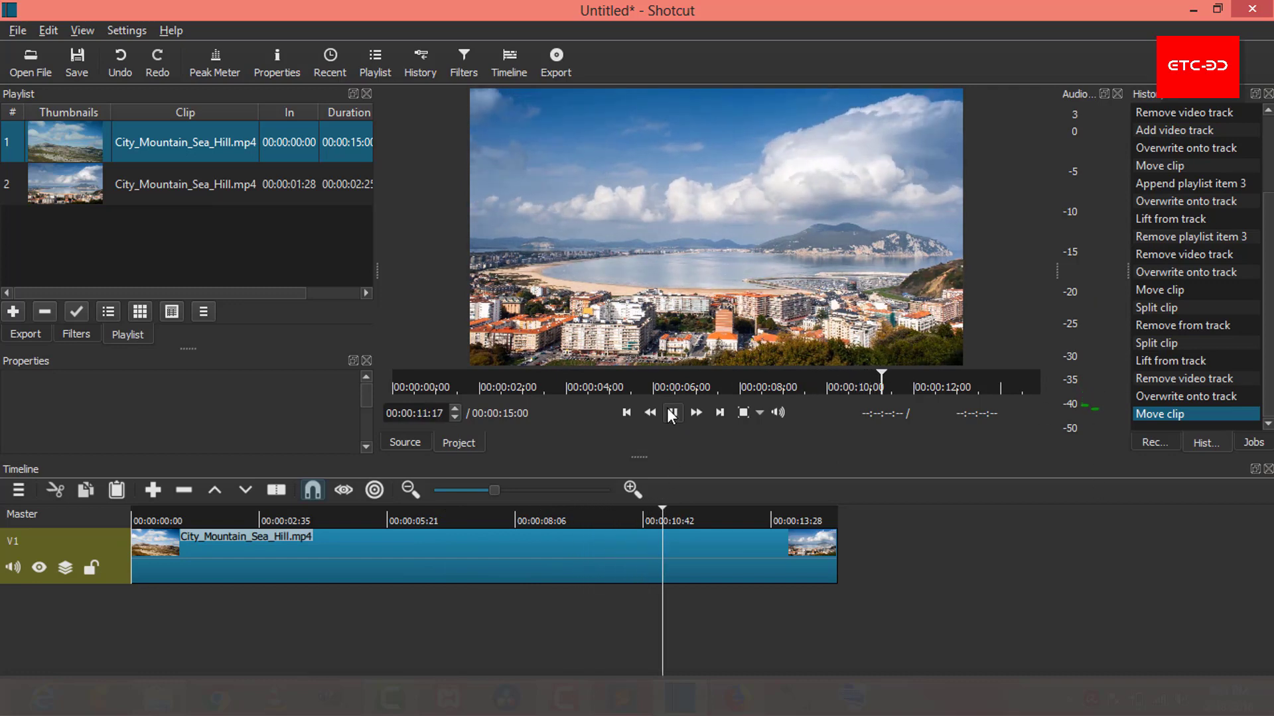
pyautogui.press('space')
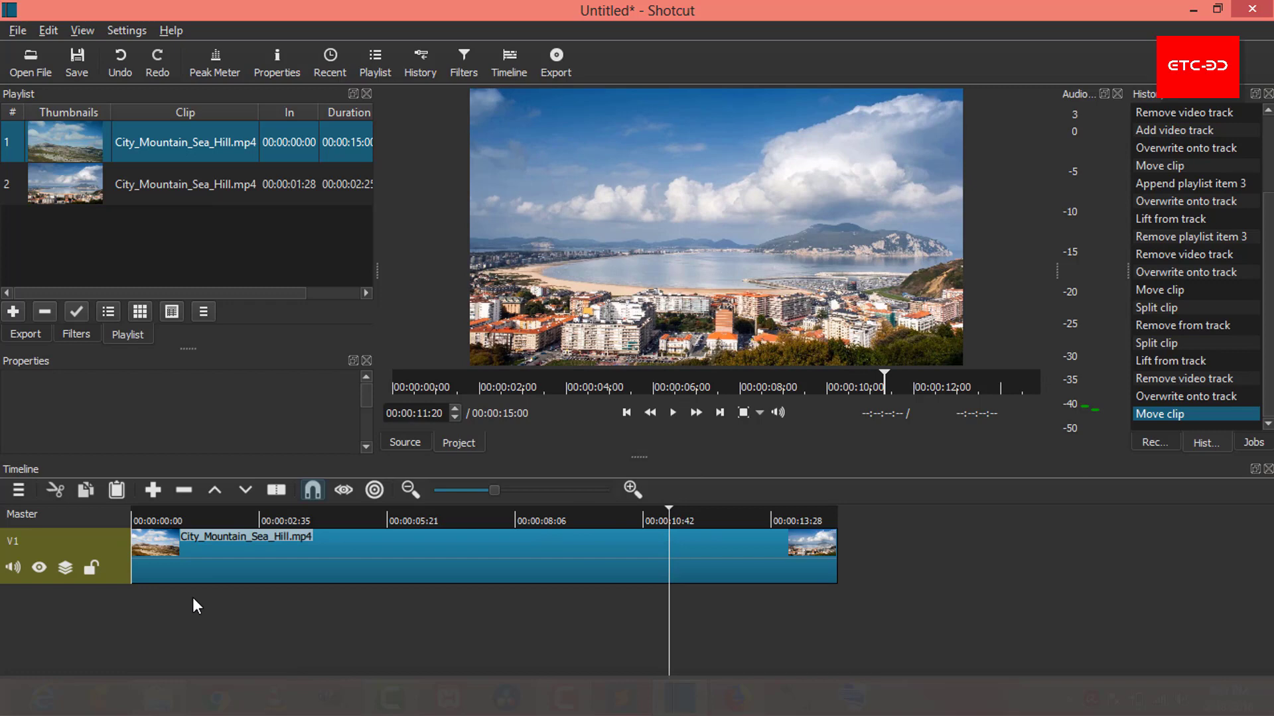
# - Add an audio track below video track V1 on the timeline
pyautogui.rightClick(284, 606)
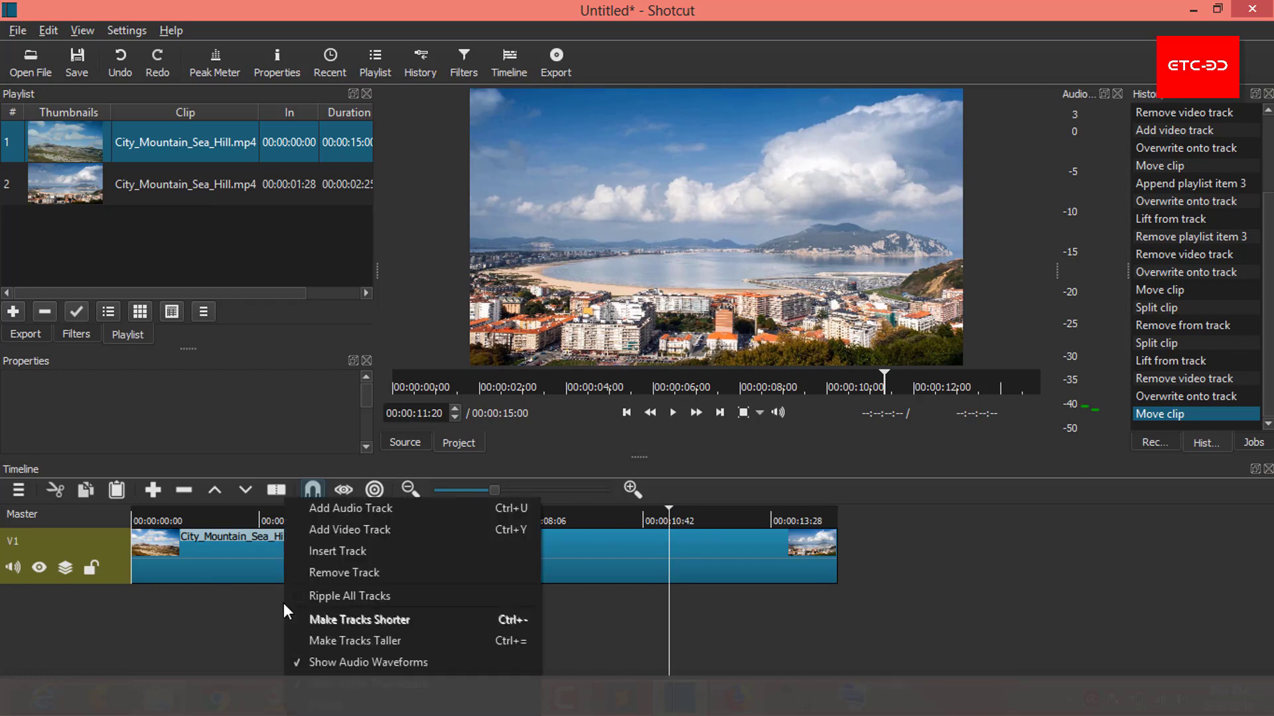
pyautogui.click(332, 508)
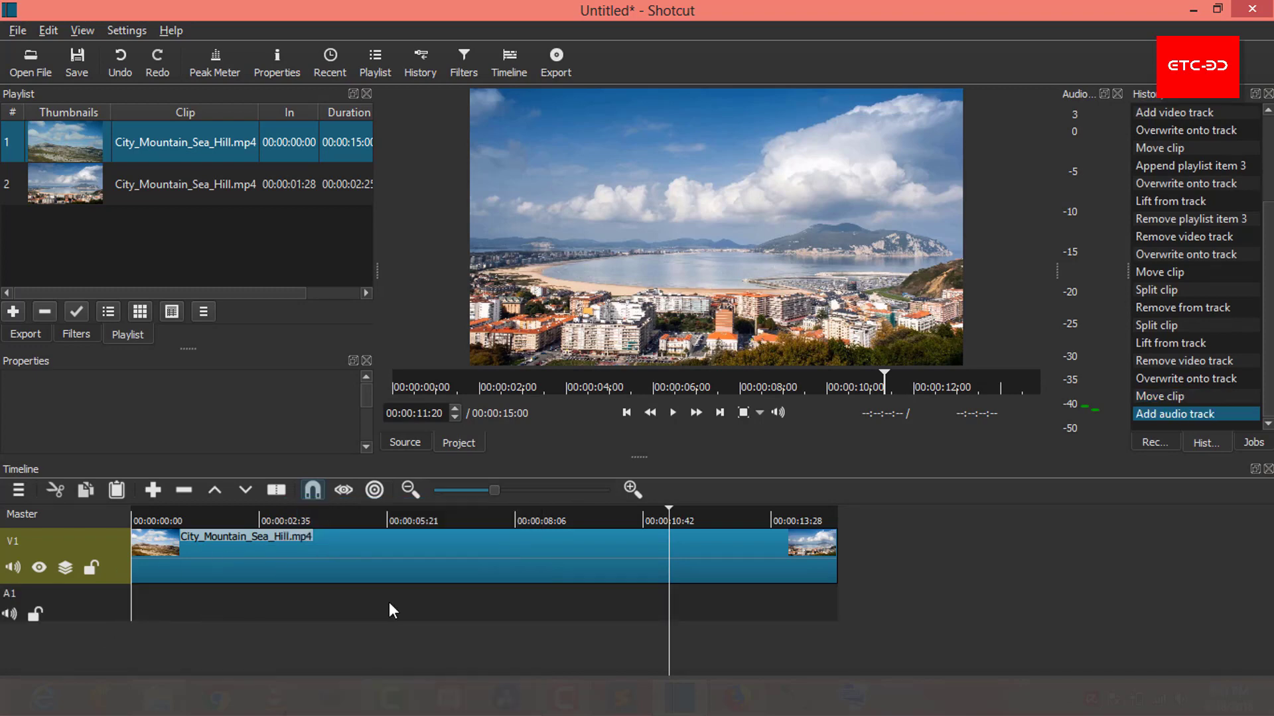
pyautogui.click(285, 599)
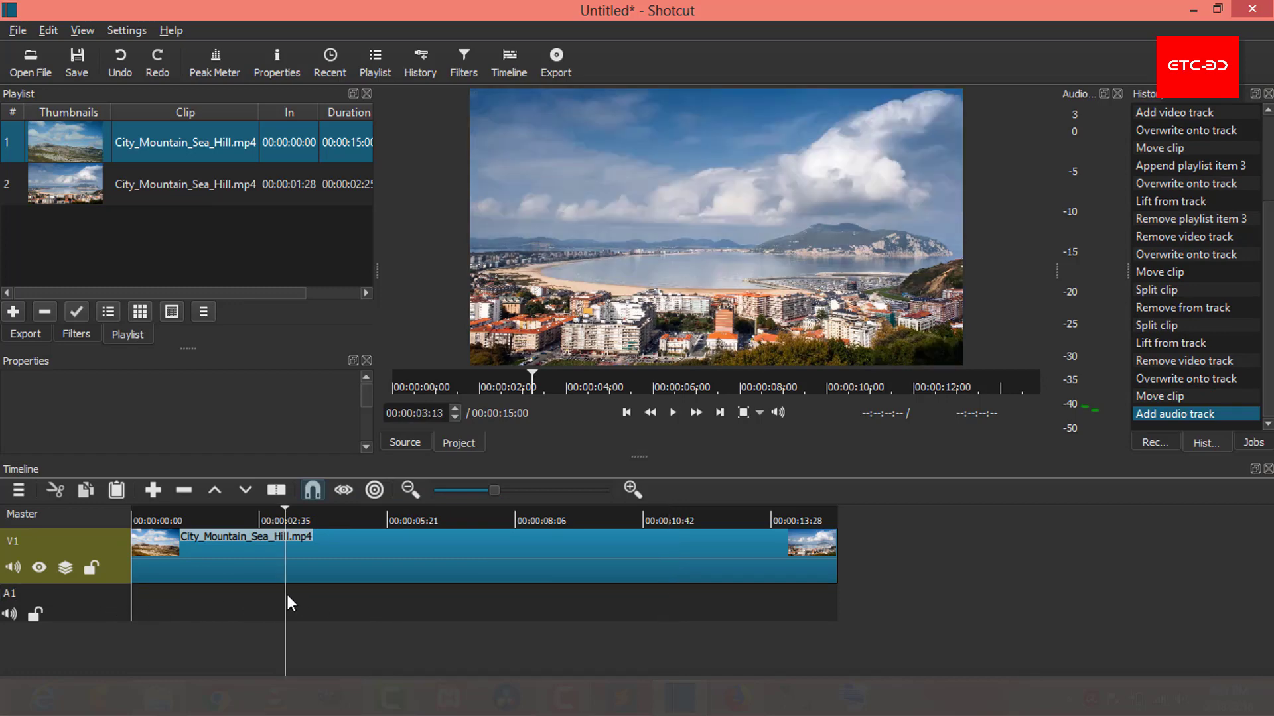
# - Switch to the MUSIC COLLECTION folder in File Explorer and add Always_Hopeful.mp3 to the Shotcut playlist
pyautogui.hotkey('alt', 'Tab')
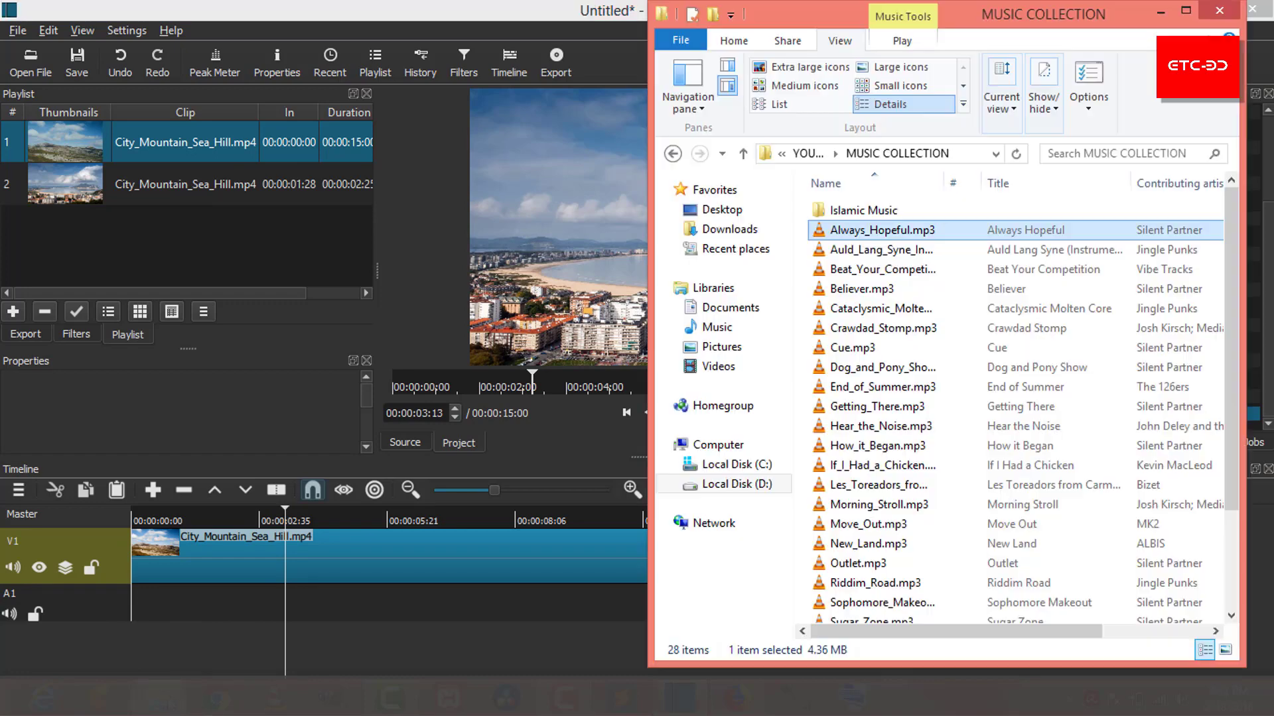
pyautogui.moveTo(881, 236); pyautogui.dragTo(220, 230)
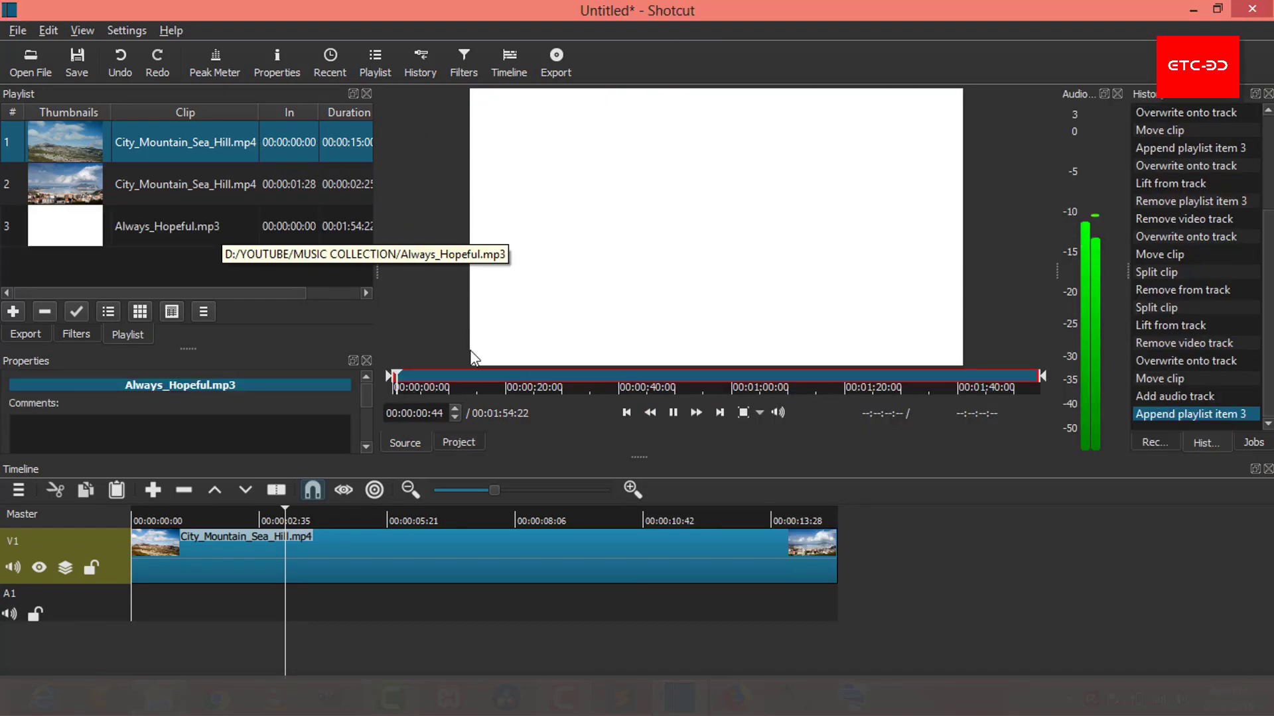
# - Stop the preview, place Always_Hopeful.mp3 on audio track A1, and shift it to start at 00:00:00:00
pyautogui.click(671, 411)
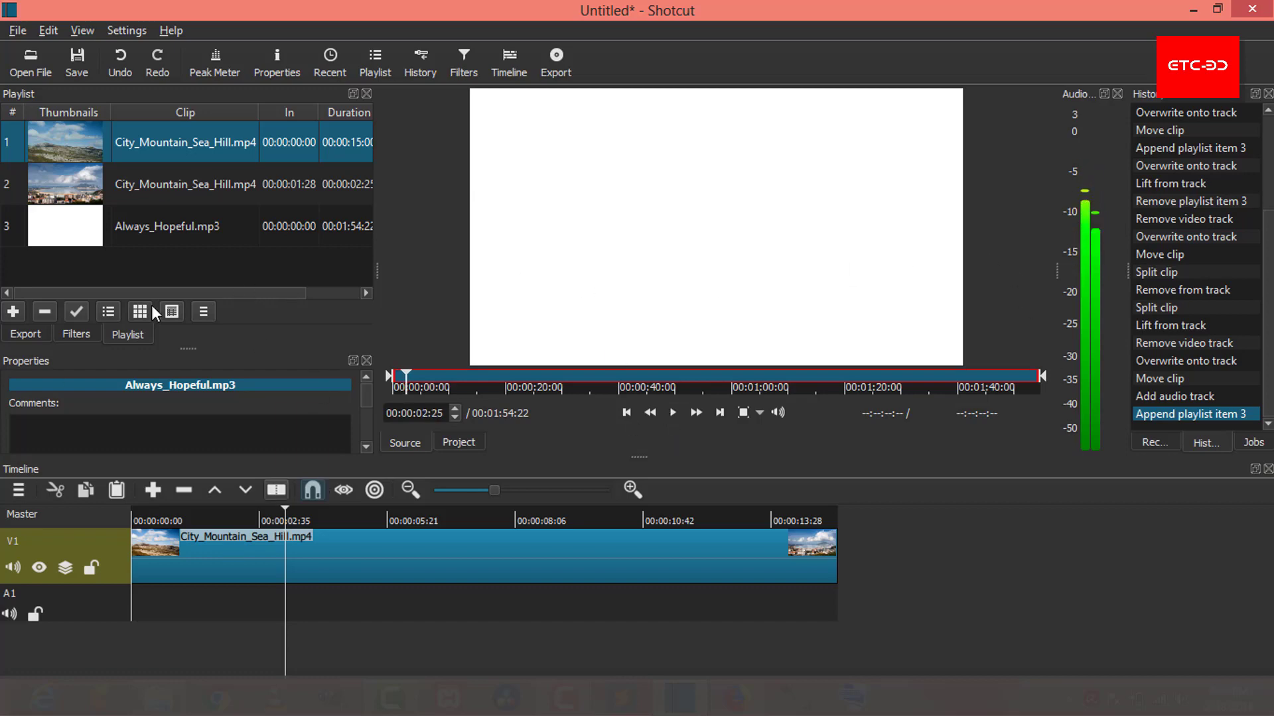
pyautogui.moveTo(120, 219); pyautogui.dragTo(272, 599)
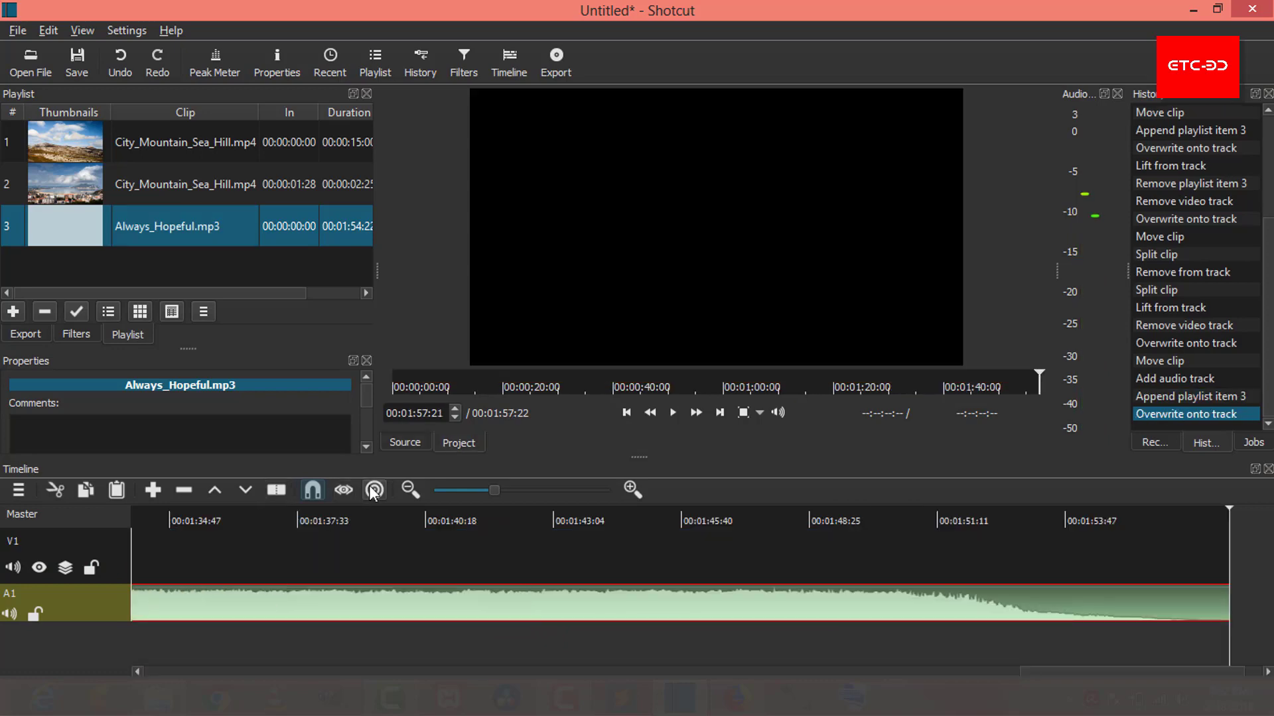
pyautogui.click(409, 490)
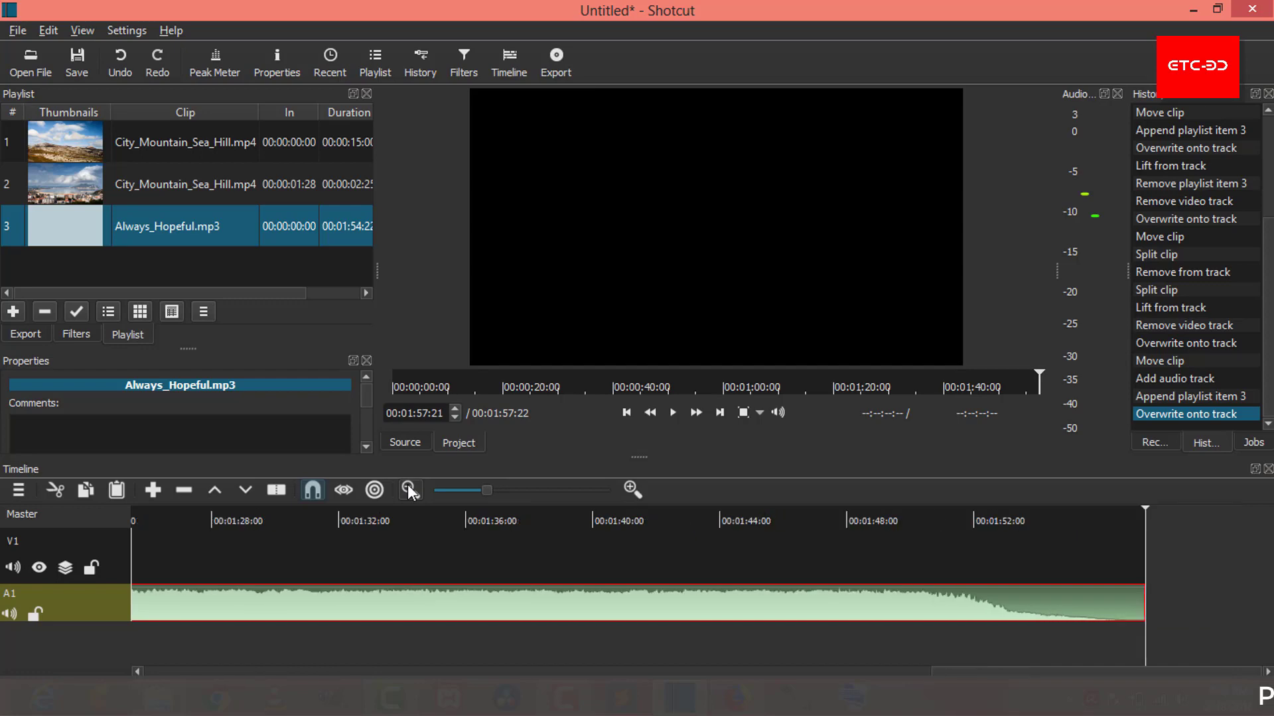
pyautogui.click(409, 490)
pyautogui.click(409, 490)
pyautogui.click(409, 490)
pyautogui.click(410, 490)
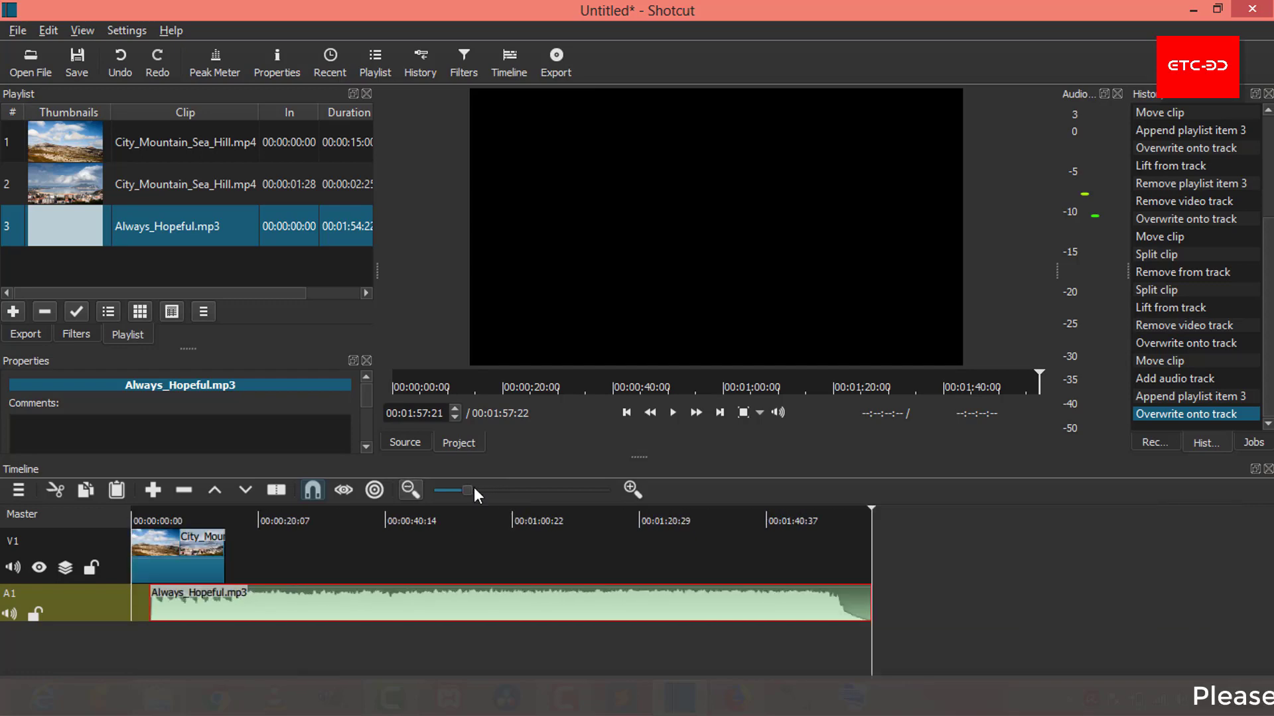
pyautogui.click(631, 489)
pyautogui.click(631, 489)
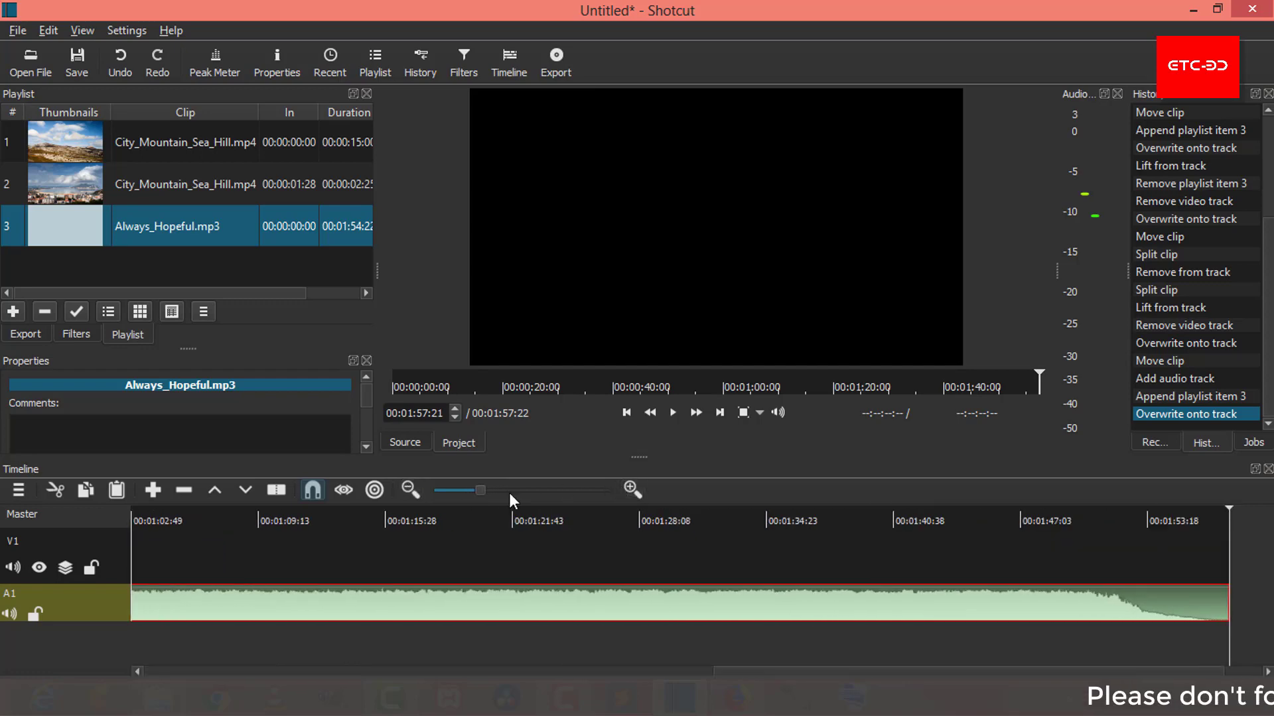
pyautogui.click(404, 487)
pyautogui.click(403, 488)
pyautogui.click(403, 488)
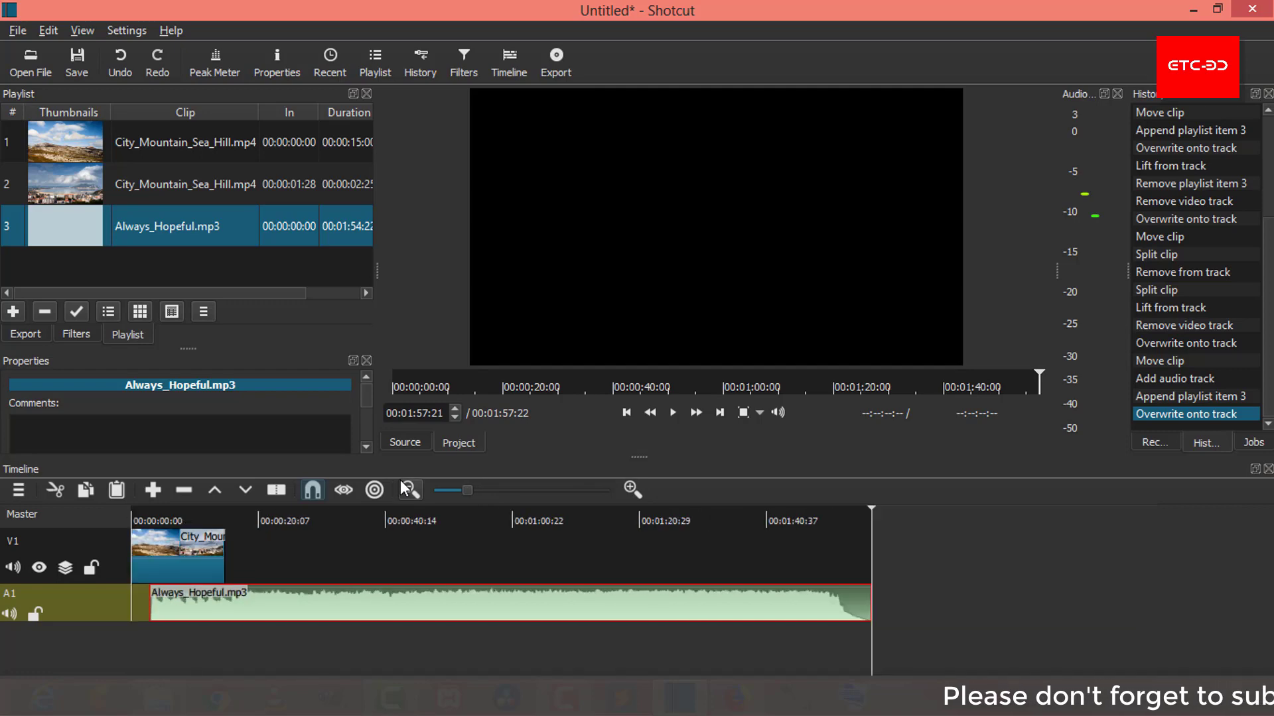
pyautogui.moveTo(389, 600); pyautogui.dragTo(333, 600)
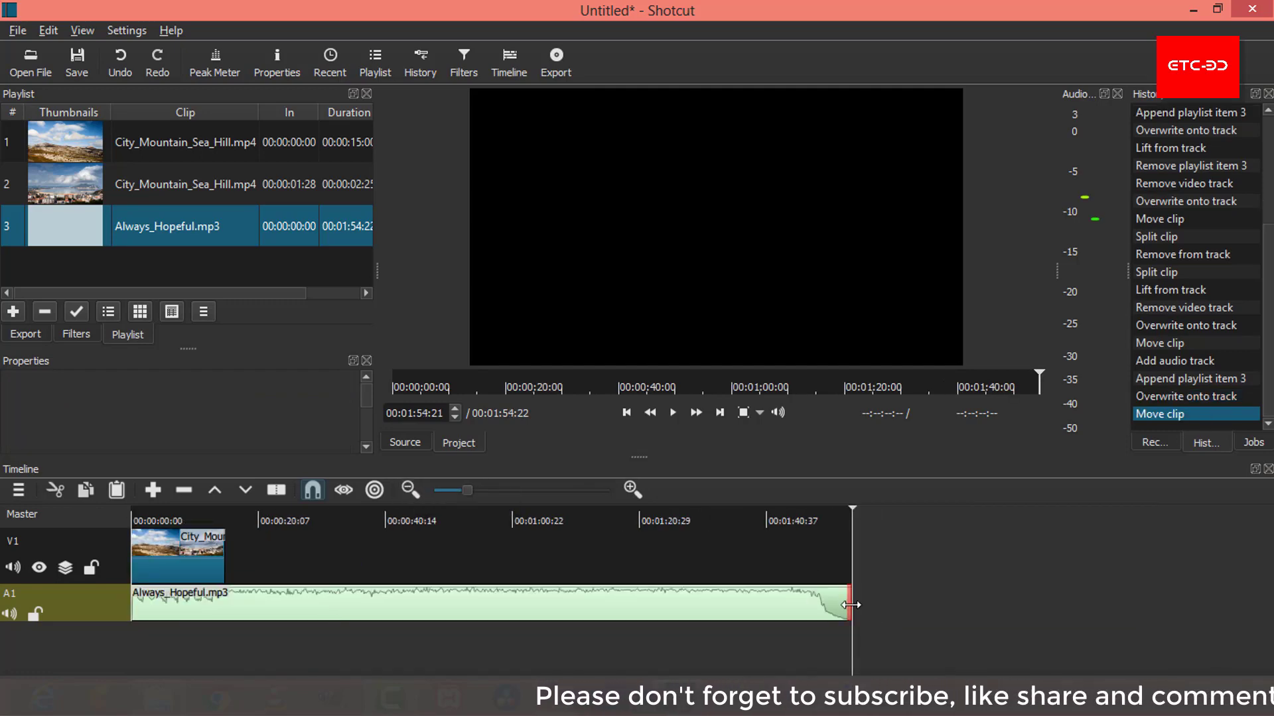
# - Trim the end of the music clip on A1 to line up with the end of the video clip on V1
pyautogui.moveTo(851, 605); pyautogui.dragTo(205, 605)
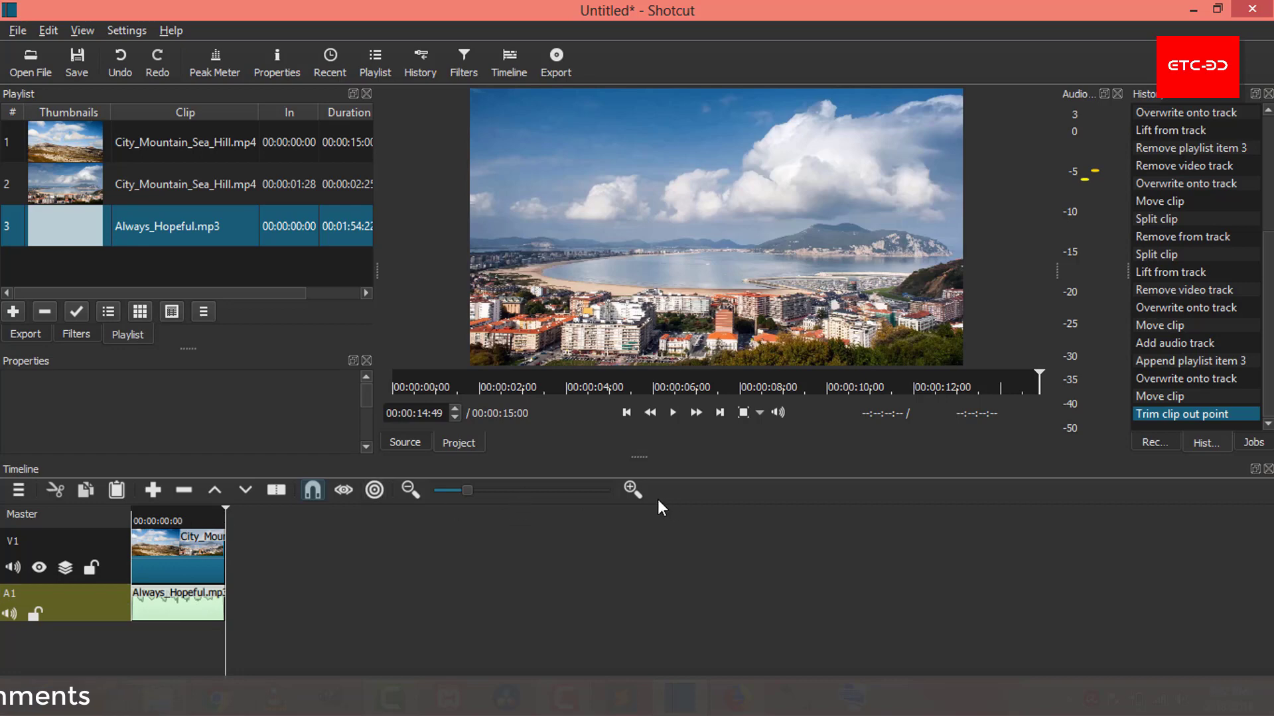
pyautogui.click(634, 491)
pyautogui.click(635, 491)
pyautogui.click(634, 491)
pyautogui.click(634, 491)
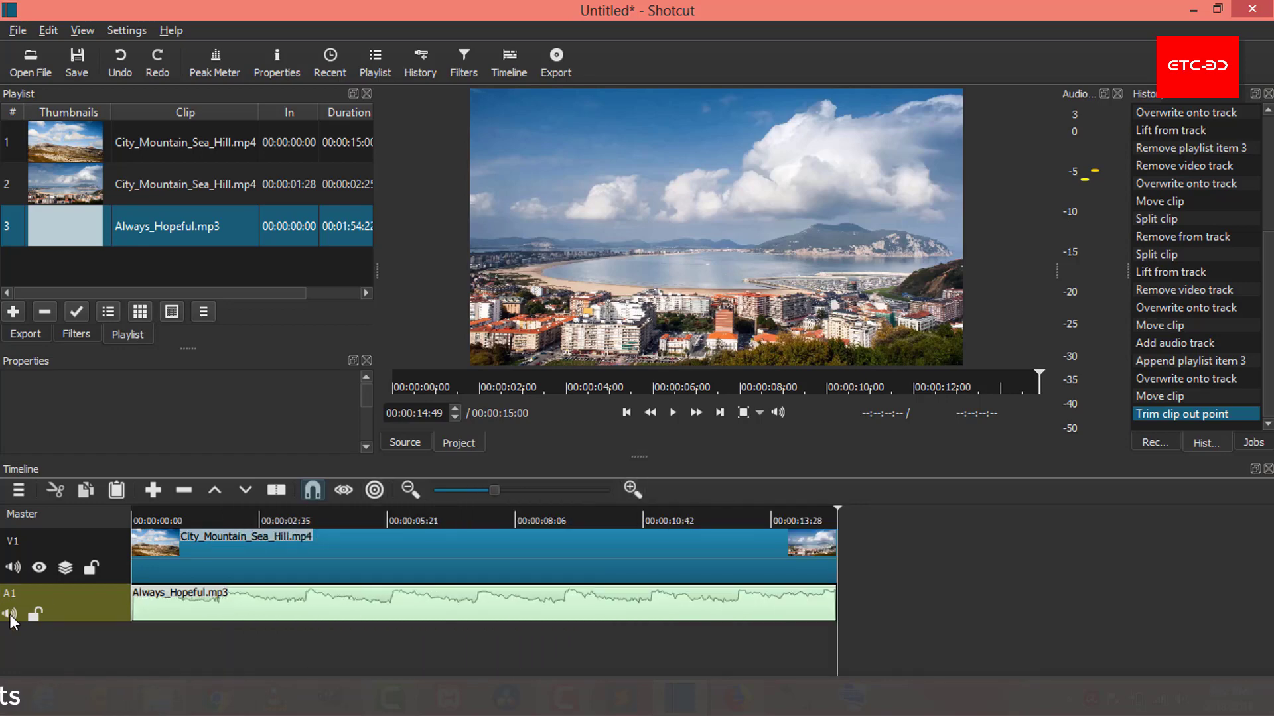
# - Play the timeline from near its beginning to check the video together with the background music
pyautogui.click(150, 529)
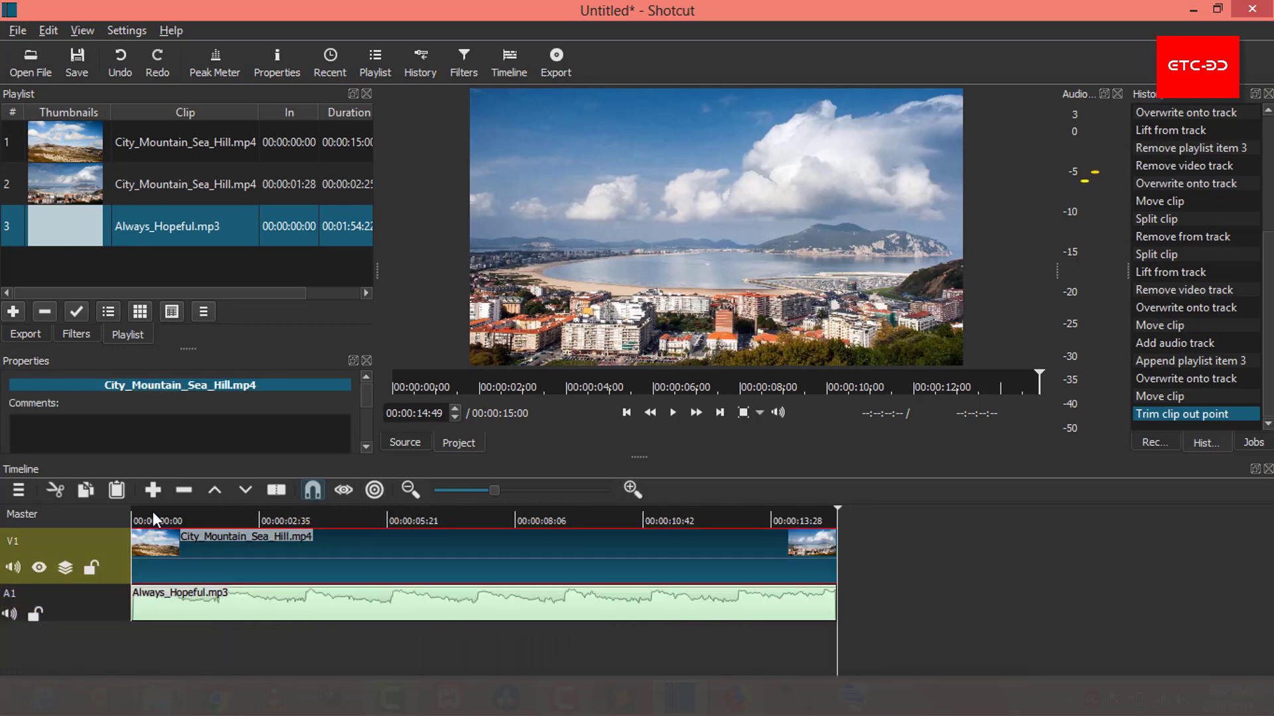
pyautogui.click(153, 512)
pyautogui.click(667, 415)
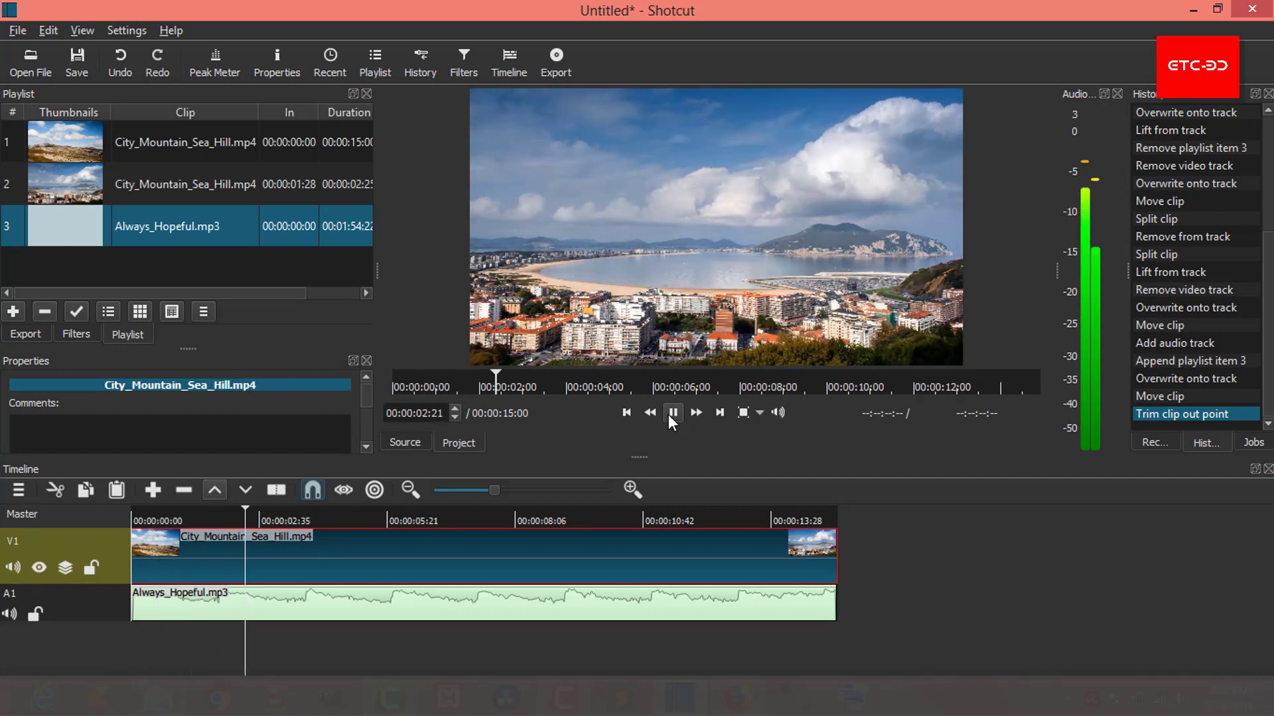
pyautogui.click(668, 415)
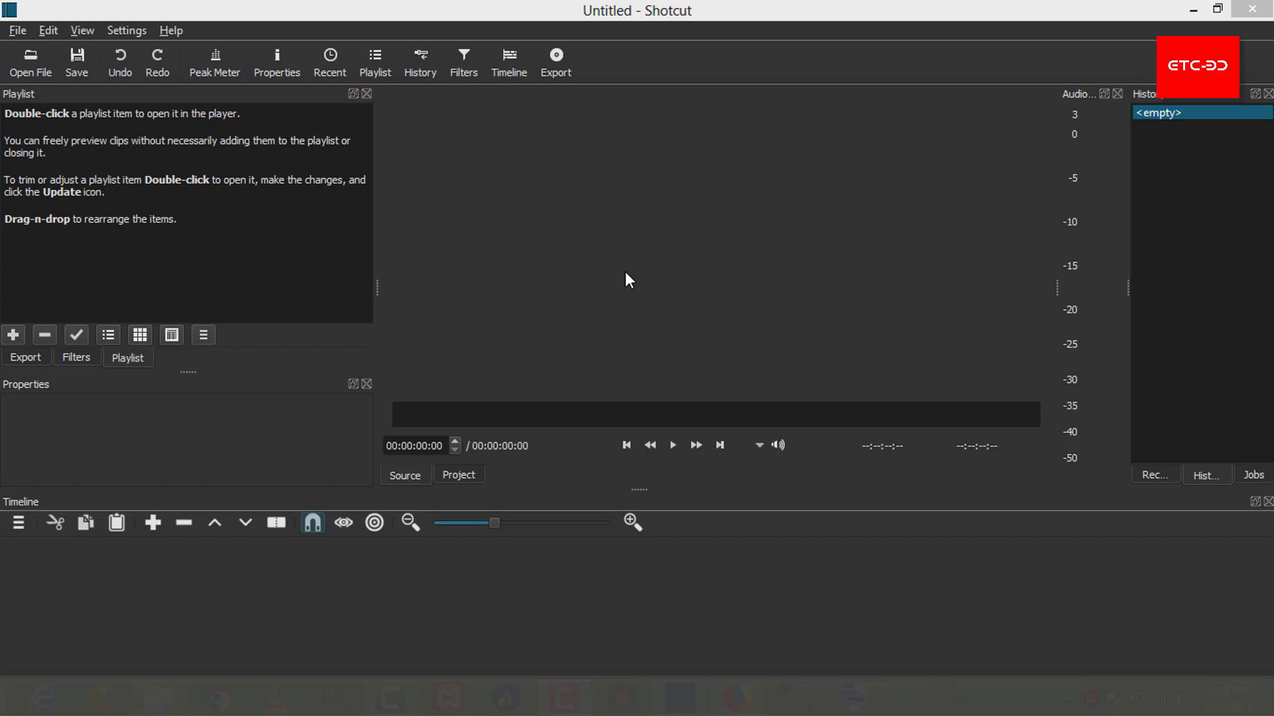
# - Switch to the VIDEO COLLECTION folder in File Explorer, add NATURE BY NUMBERS.mp4 to the empty Shotcut playlist, and pause its preview
pyautogui.hotkey('alt', 'Tab')
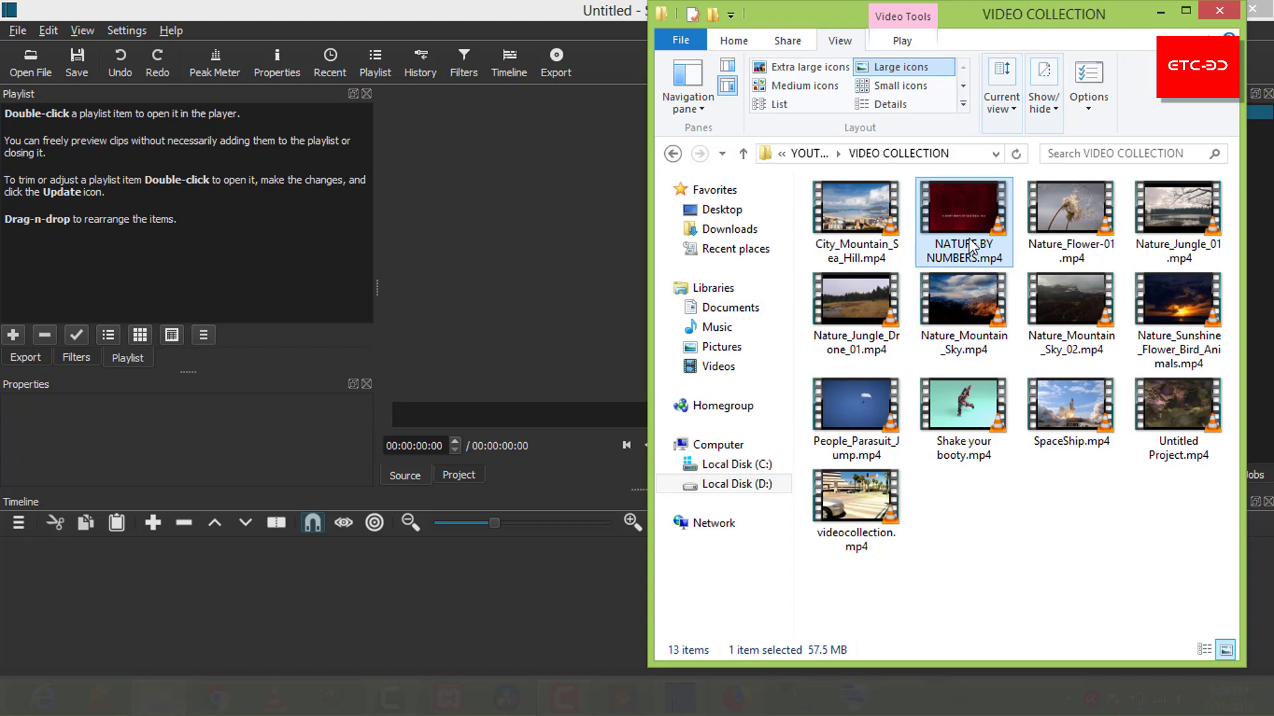
pyautogui.moveTo(967, 236); pyautogui.dragTo(263, 229)
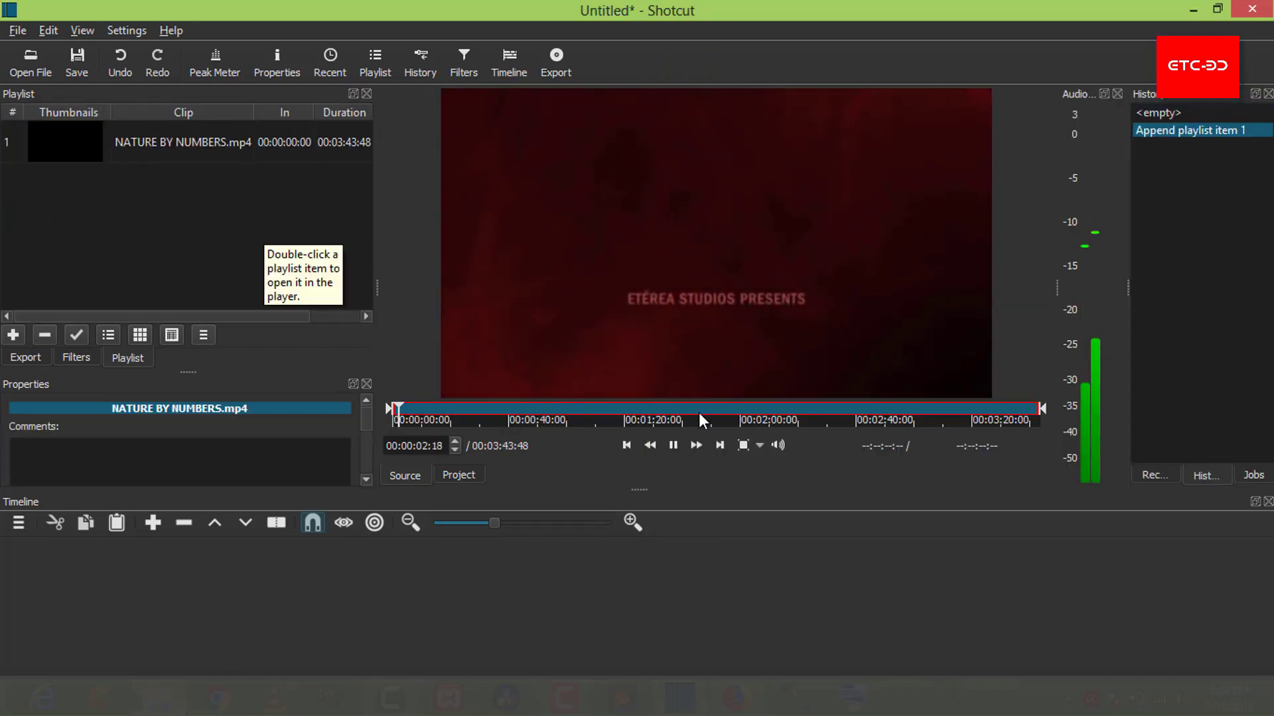
pyautogui.click(673, 445)
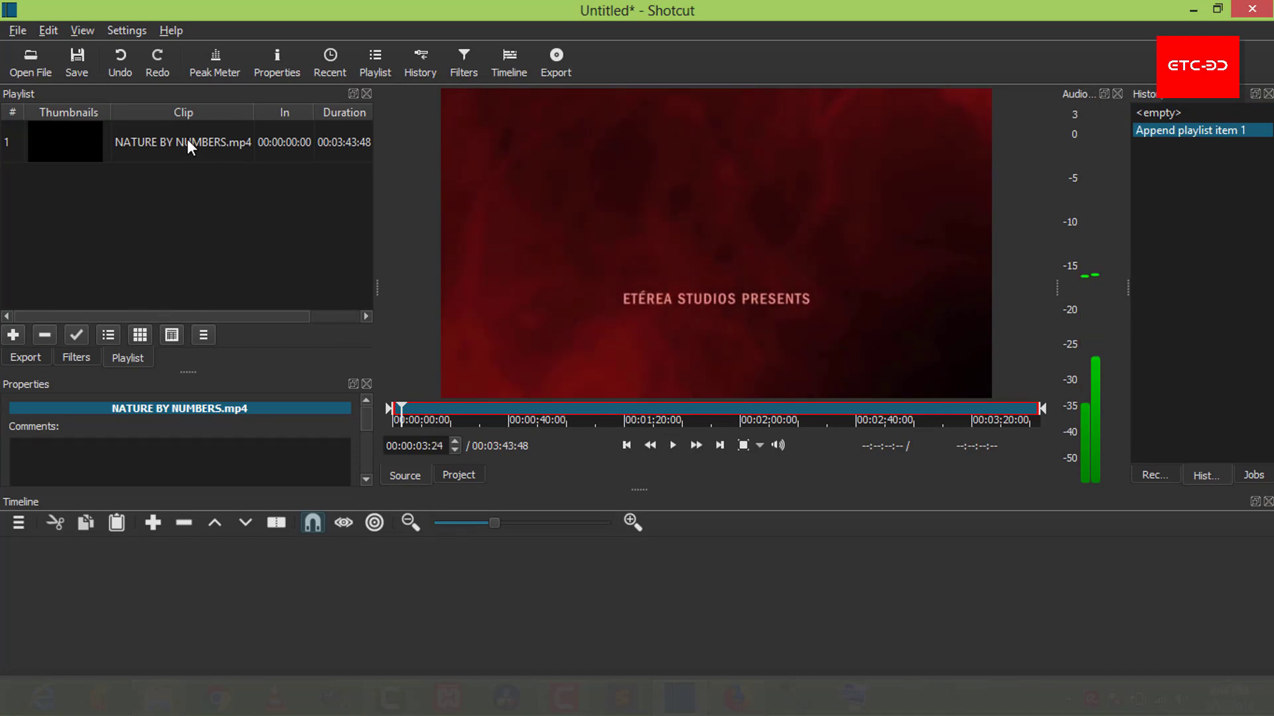
# - Place NATURE BY NUMBERS.mp4 from the playlist on the empty timeline and fit the whole clip in view
pyautogui.moveTo(187, 138); pyautogui.dragTo(306, 563)
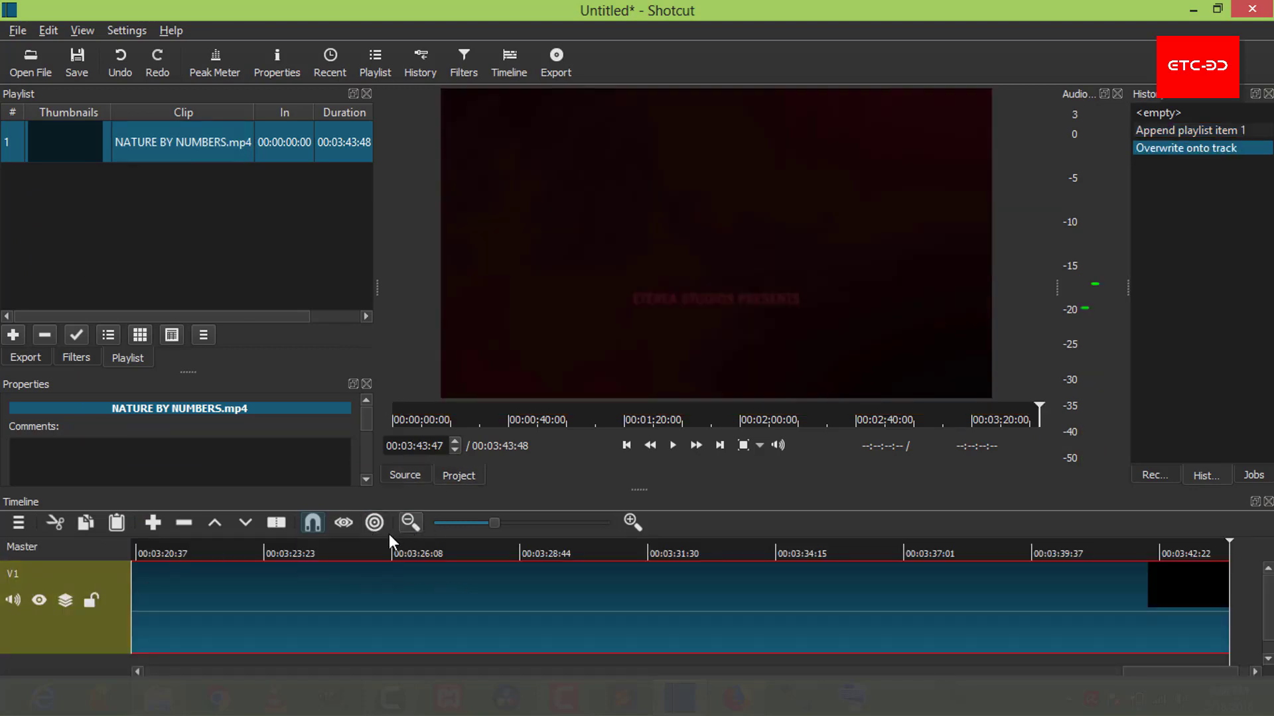
pyautogui.click(409, 522)
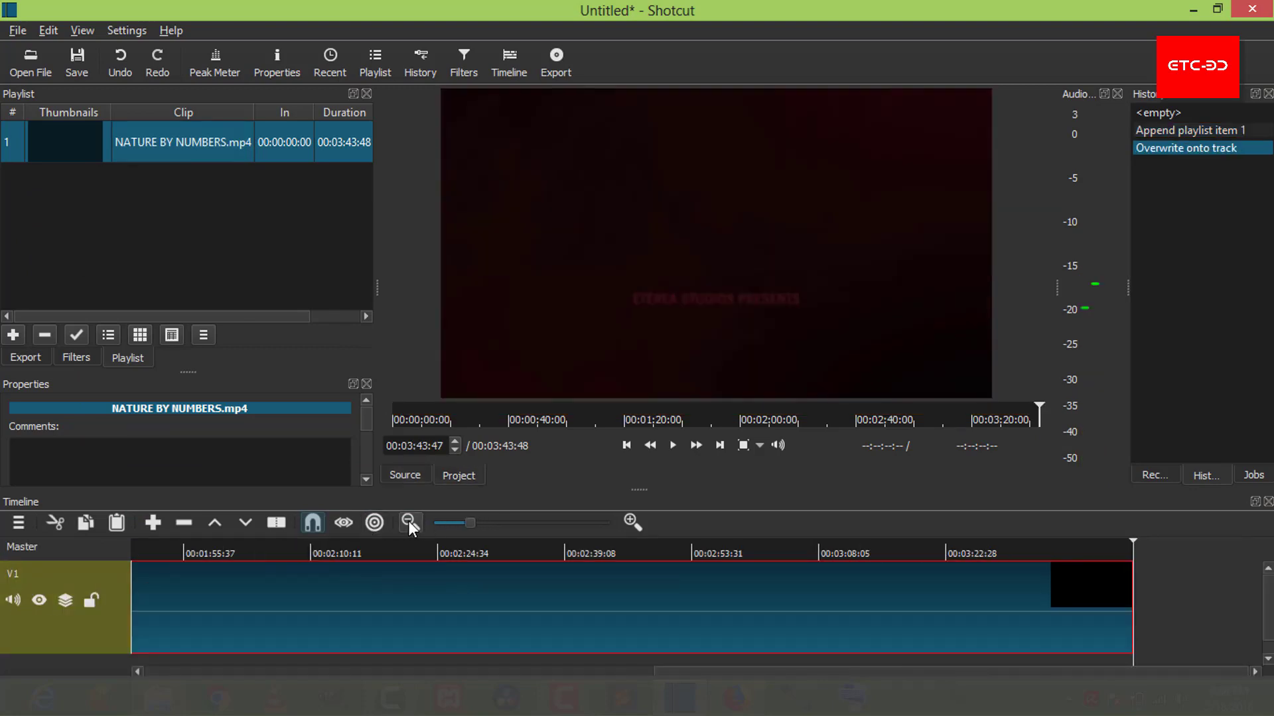
pyautogui.click(408, 521)
pyautogui.click(408, 521)
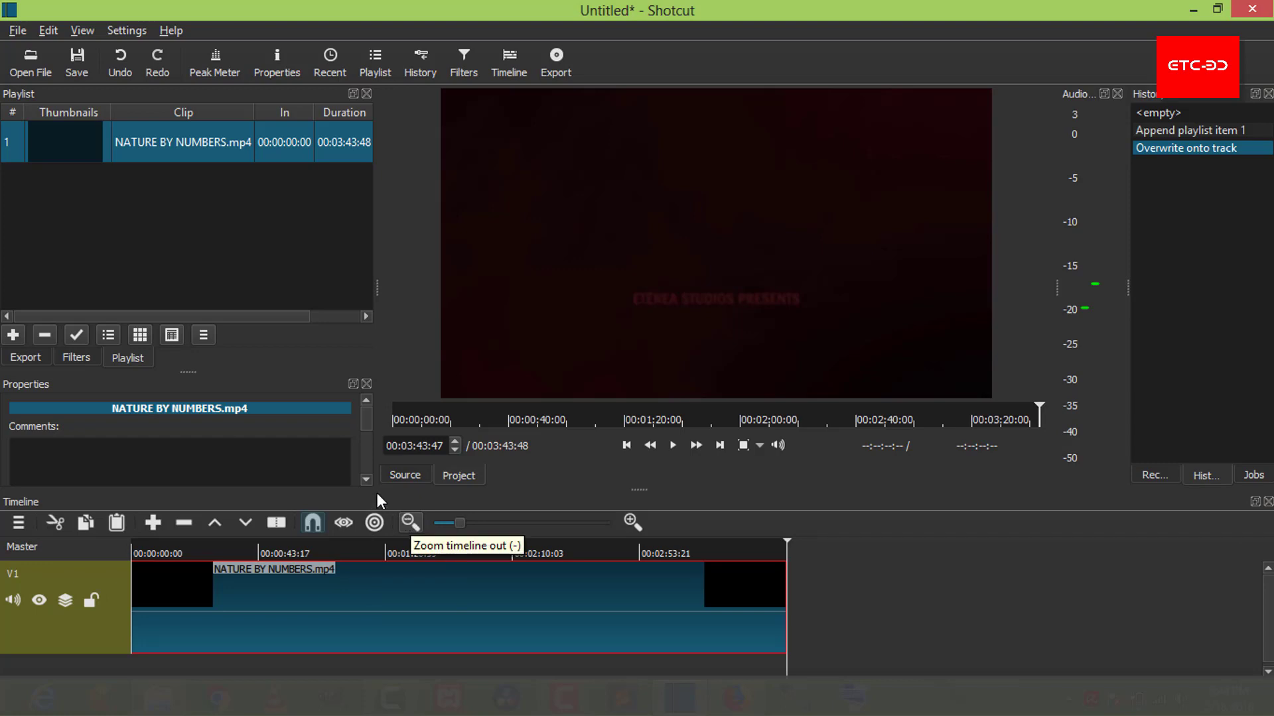
# - Add an audio track below V1 and enlarge the timeline area to show both tracks
pyautogui.rightClick(155, 665)
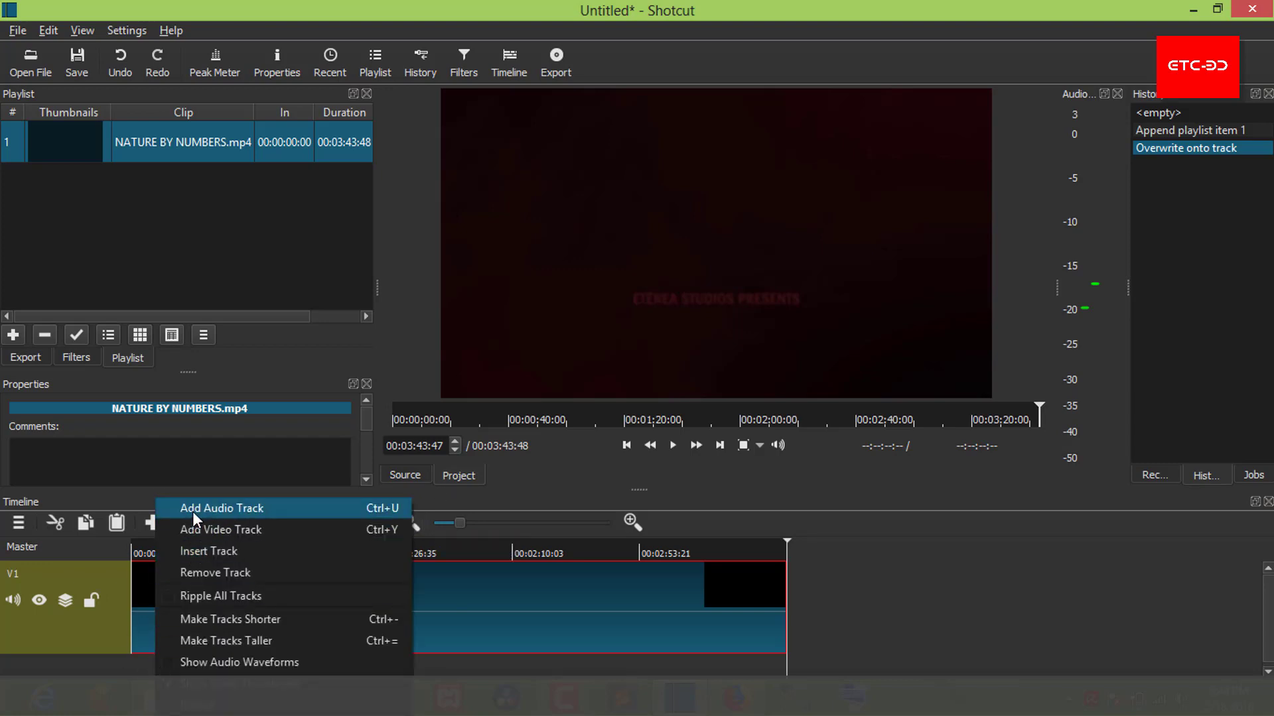
pyautogui.click(235, 509)
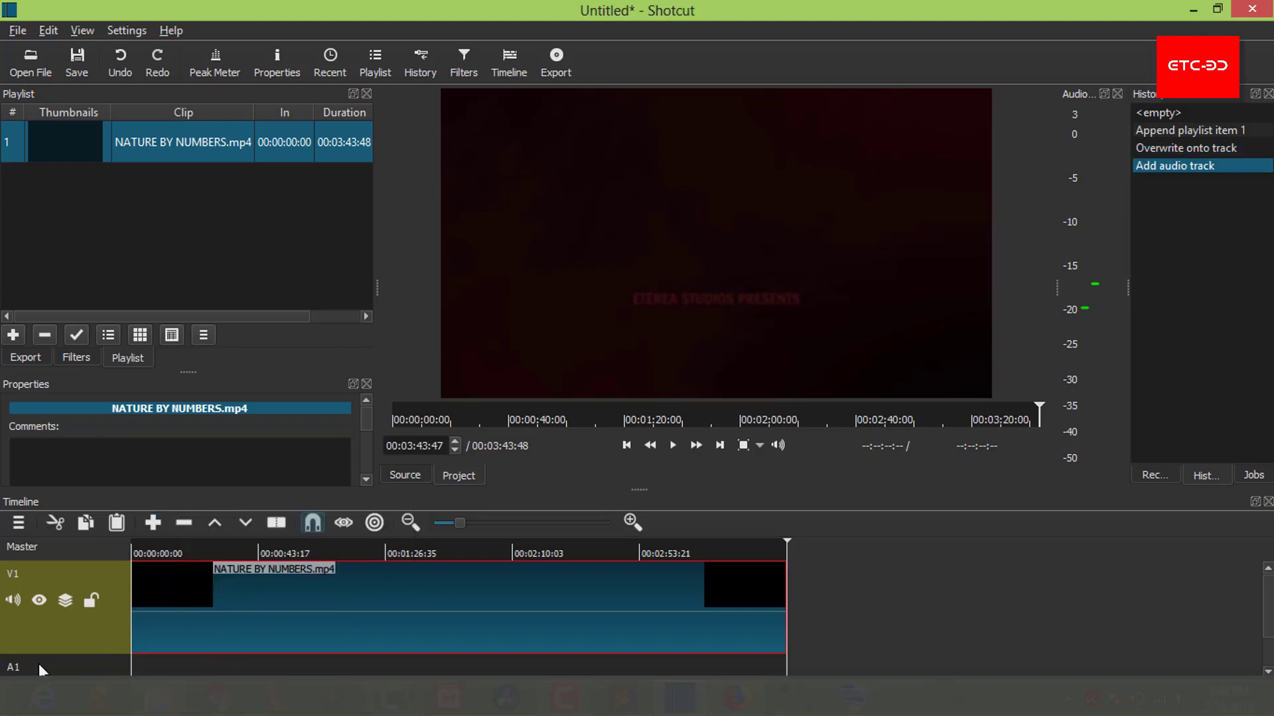
pyautogui.moveTo(635, 491); pyautogui.dragTo(633, 395)
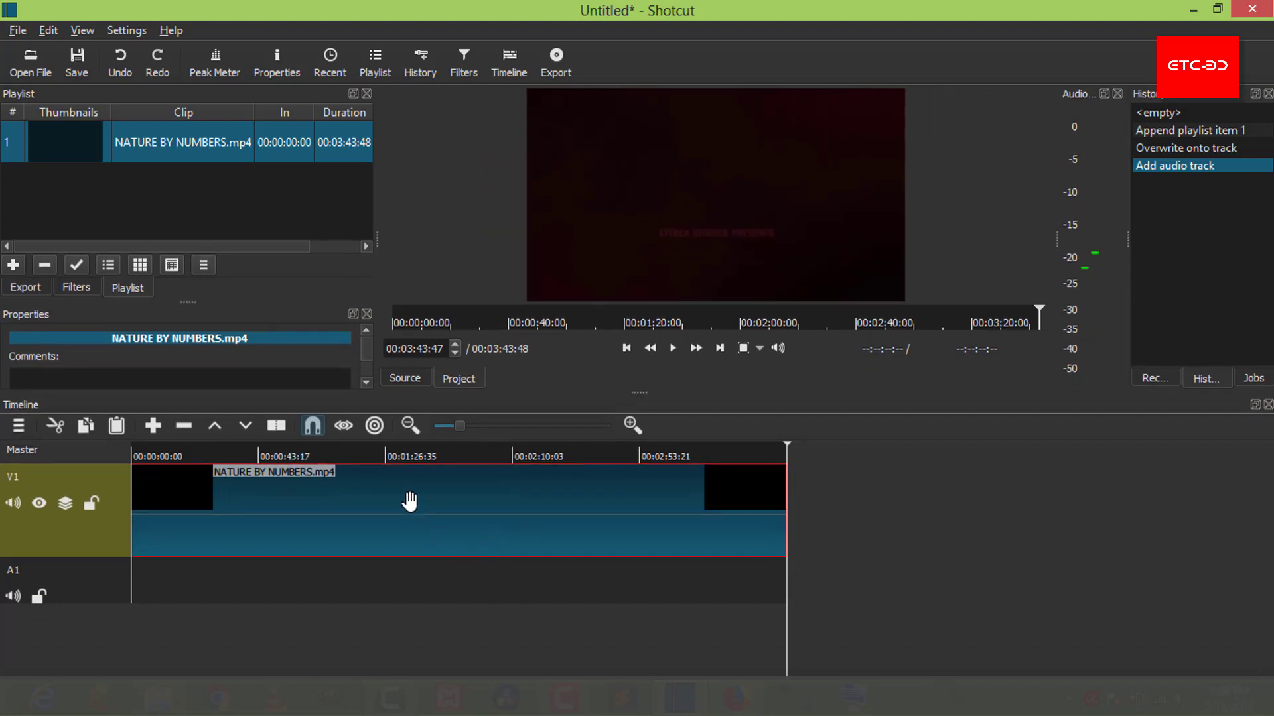
# - Move the NATURE BY NUMBERS.mp4 clip from V1 down to A1 and play it from near the beginning to check its sound
pyautogui.moveTo(410, 503); pyautogui.dragTo(411, 558)
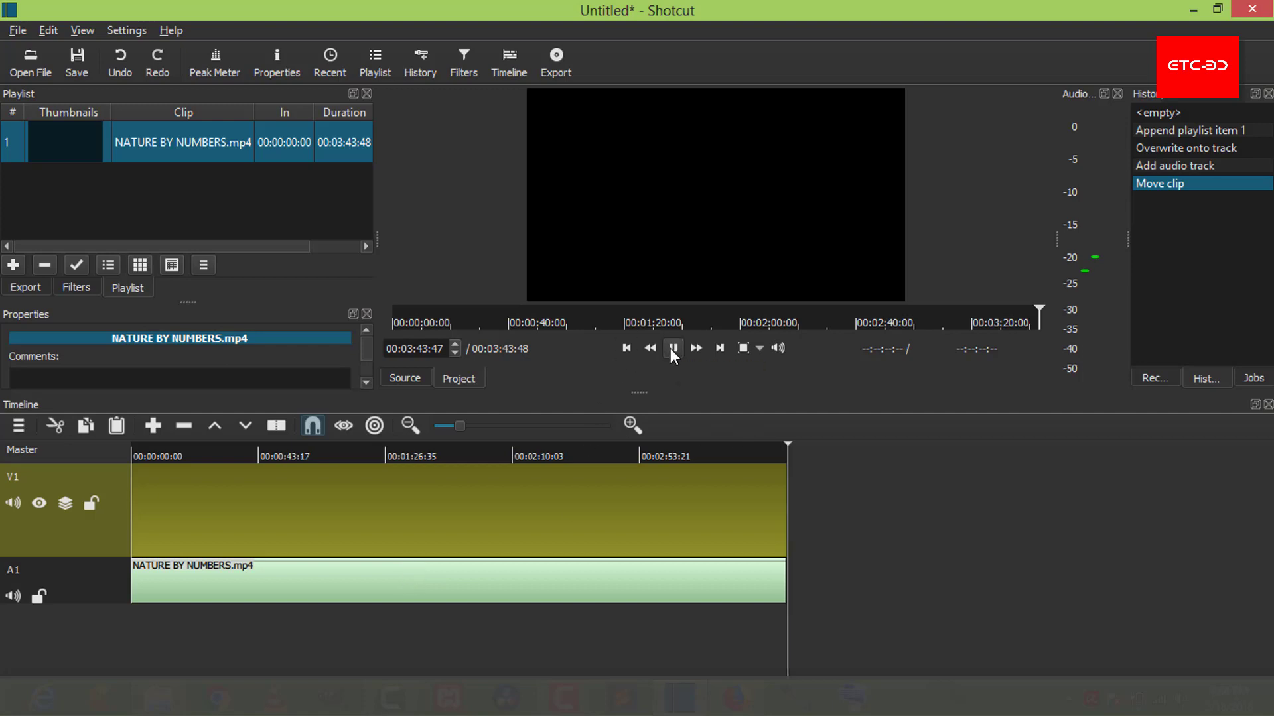
pyautogui.click(153, 456)
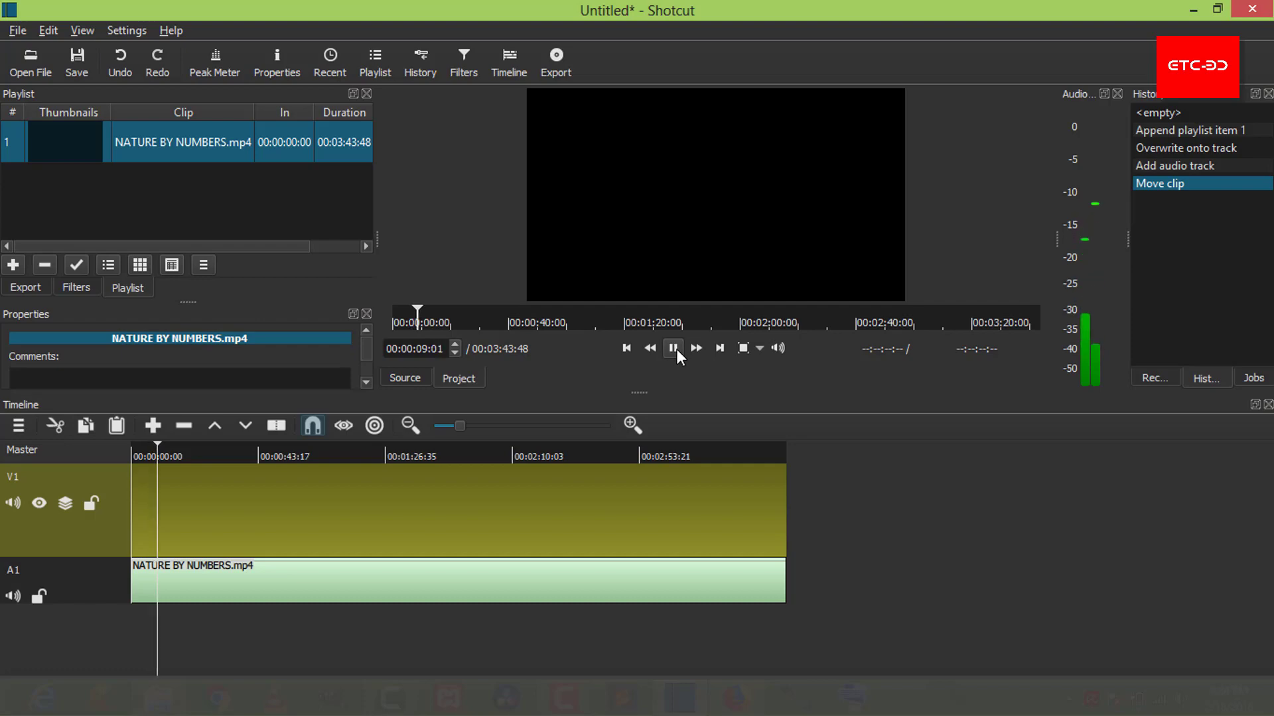
pyautogui.click(672, 348)
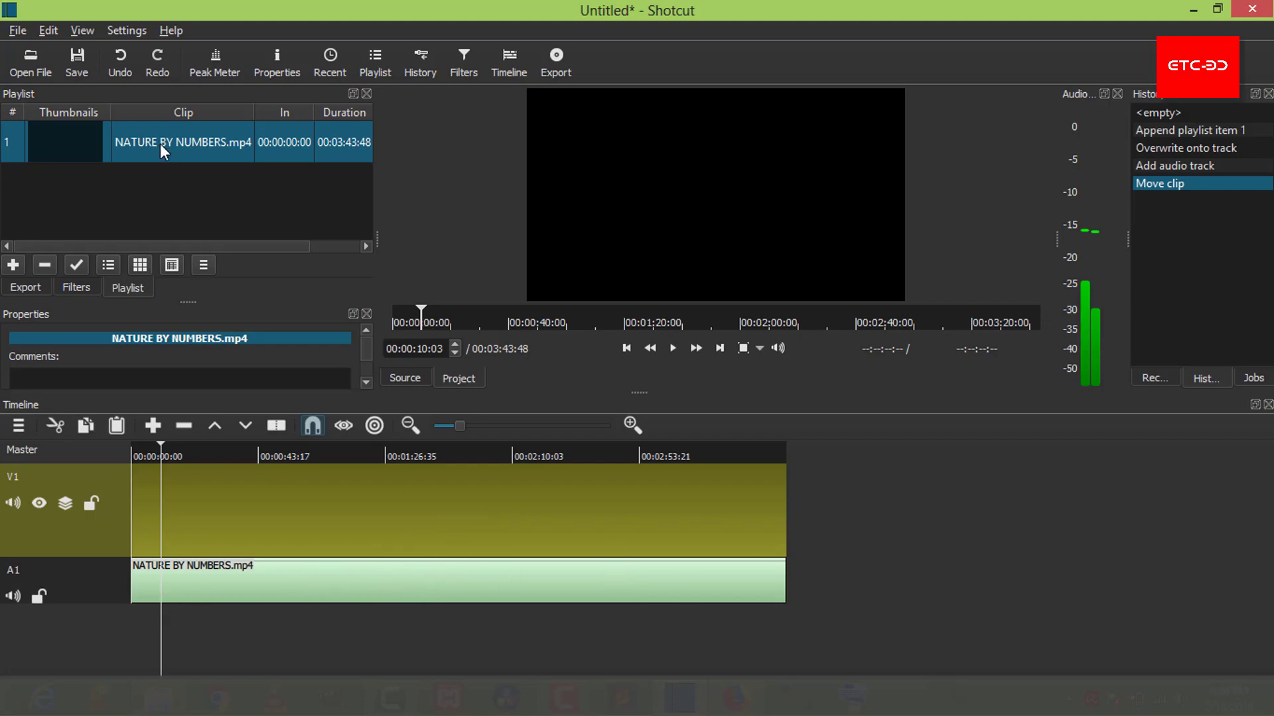
# - Place NATURE BY NUMBERS.mp4 from the playlist on V1 again and shift it to start at 00:00:00:00 above the audio clip
pyautogui.moveTo(158, 133); pyautogui.dragTo(321, 492)
pyautogui.moveTo(663, 521); pyautogui.dragTo(388, 518)
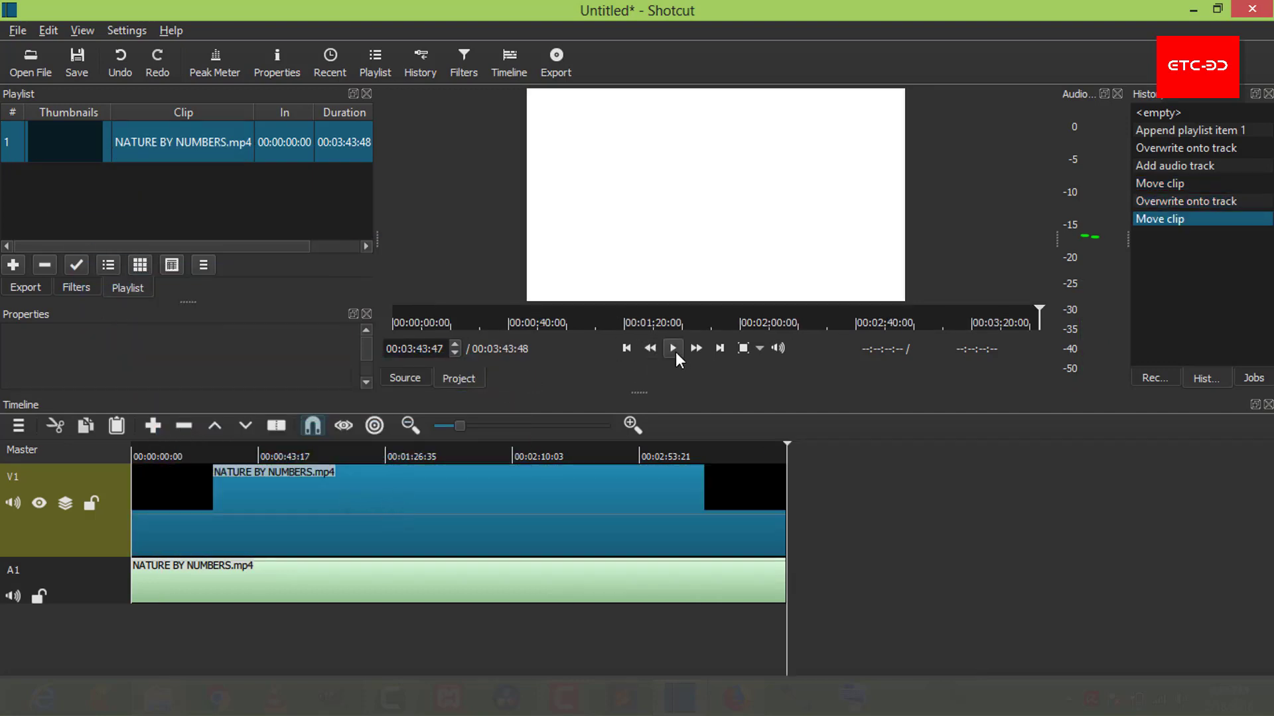
# - Play the timeline from about 10 seconds to check picture and sound together, stopping at about 13 seconds
pyautogui.click(162, 458)
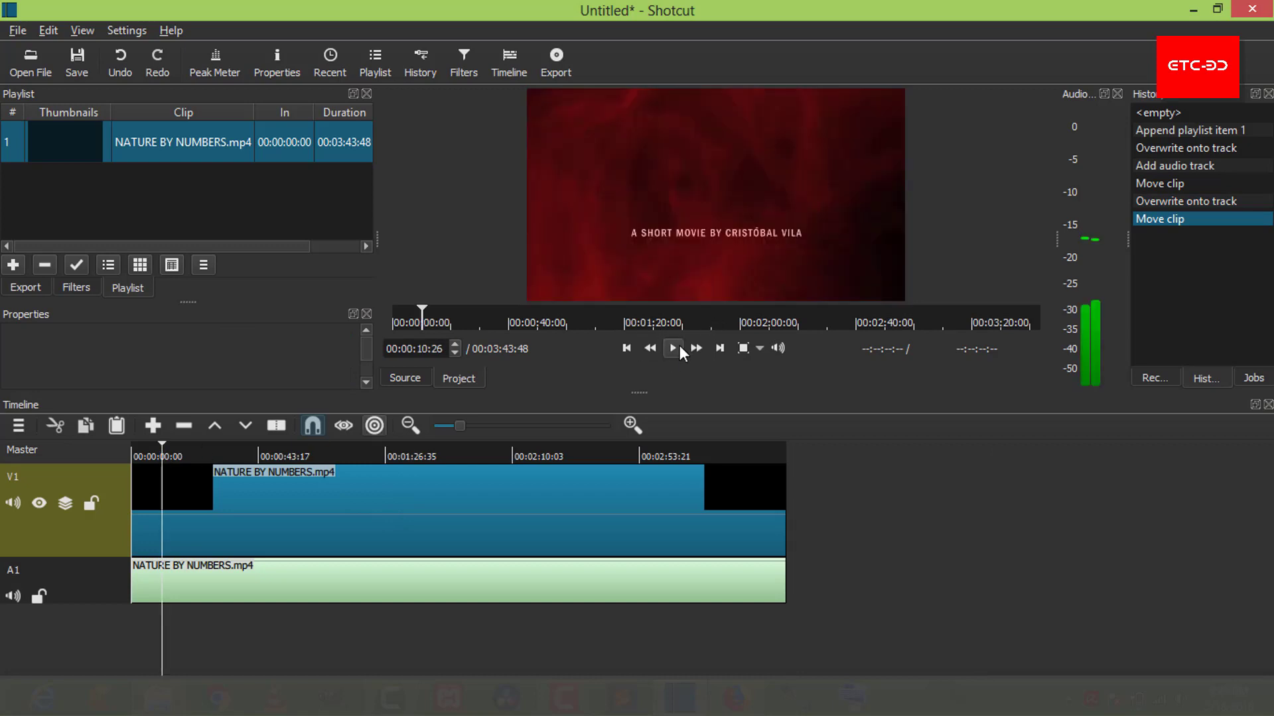
pyautogui.click(677, 347)
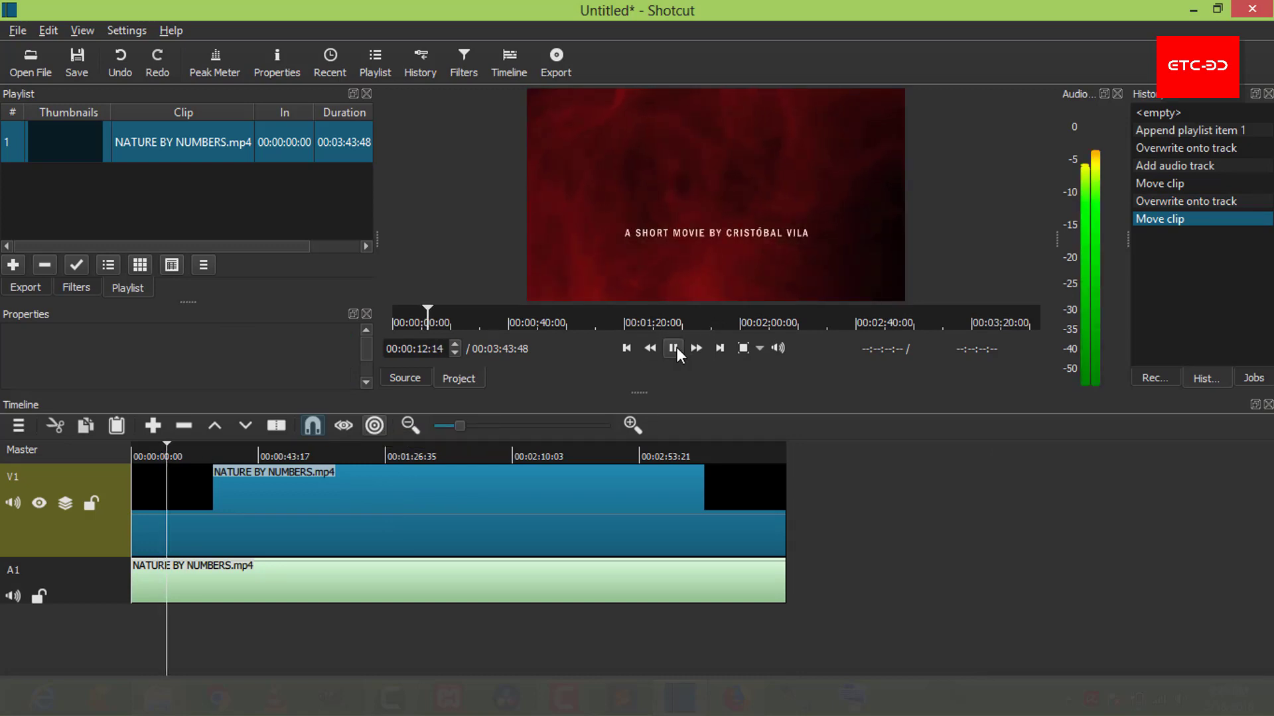
pyautogui.click(673, 347)
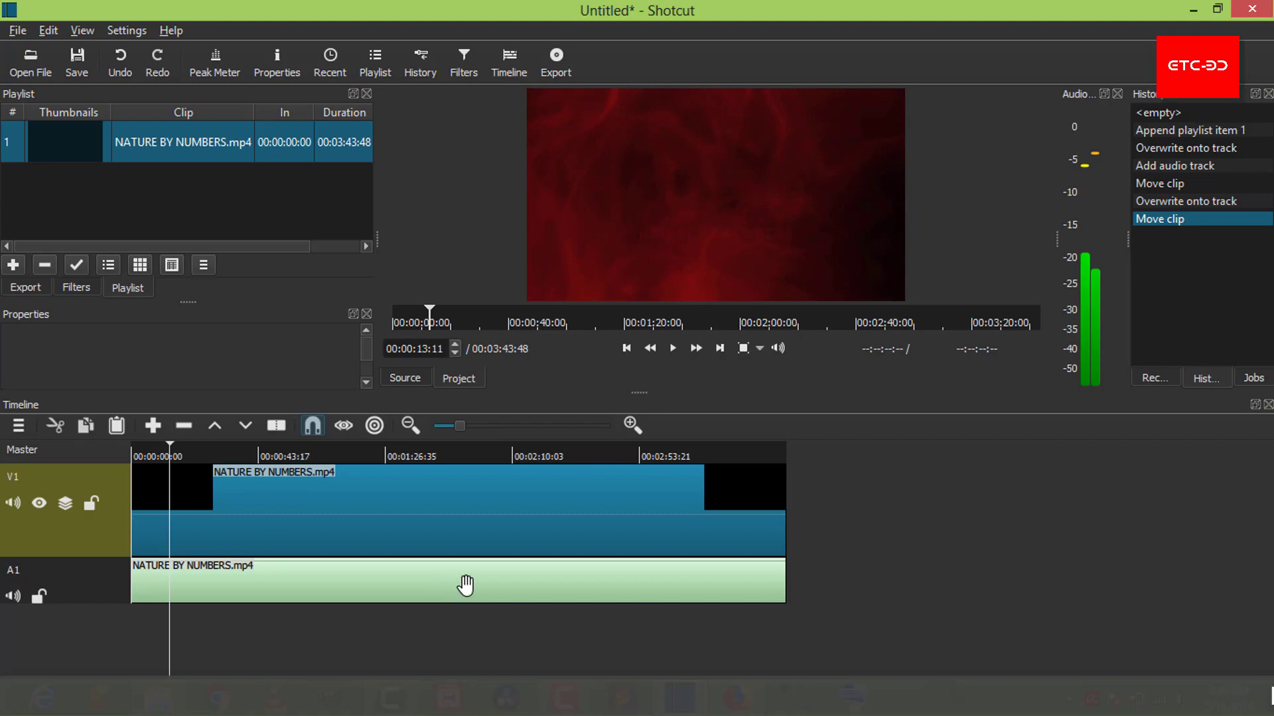
# - Select the NATURE BY NUMBERS.mp4 clip on video track V1
pyautogui.click(337, 506)
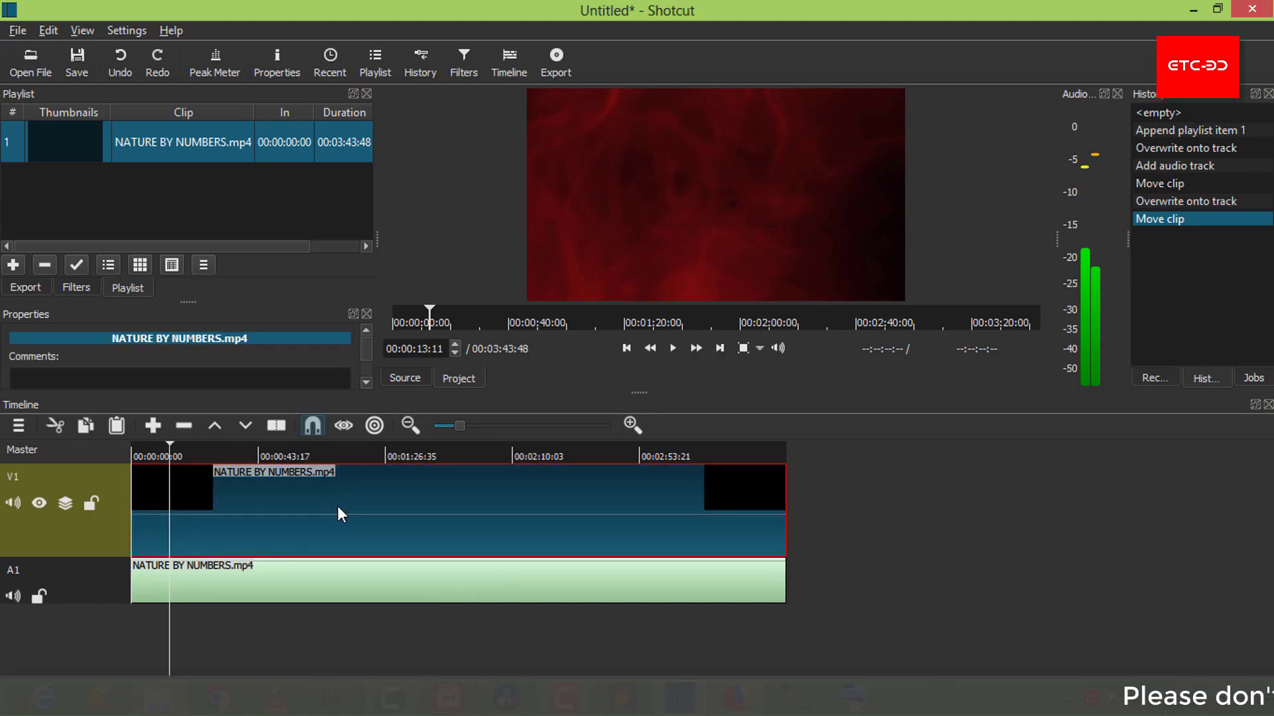